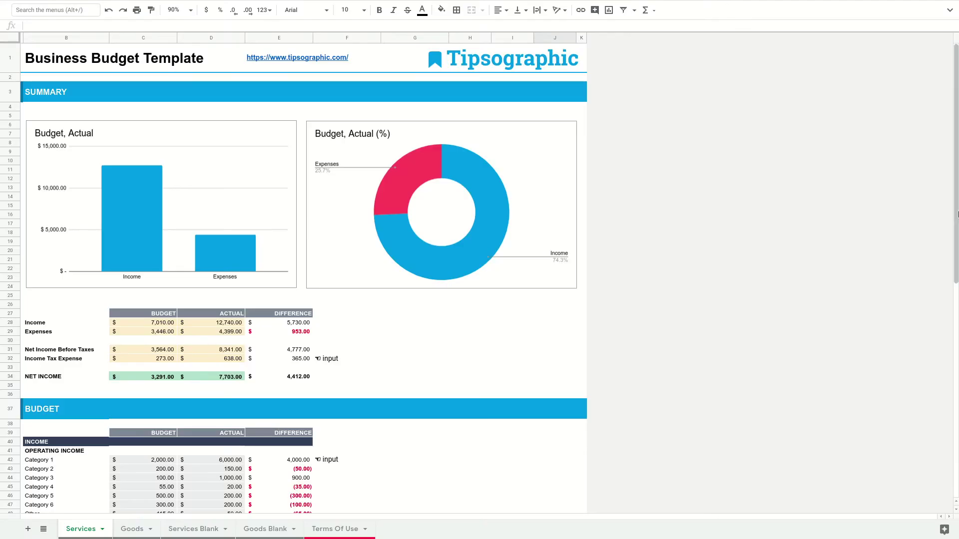
Browse the Goods, Services Blank, Goods Blank and Terms Of Use sheets, then return to Services
mouse_move(957, 218)
mouse_down()
mouse_move(958, 452)
mouse_move(956, 192)
mouse_up()
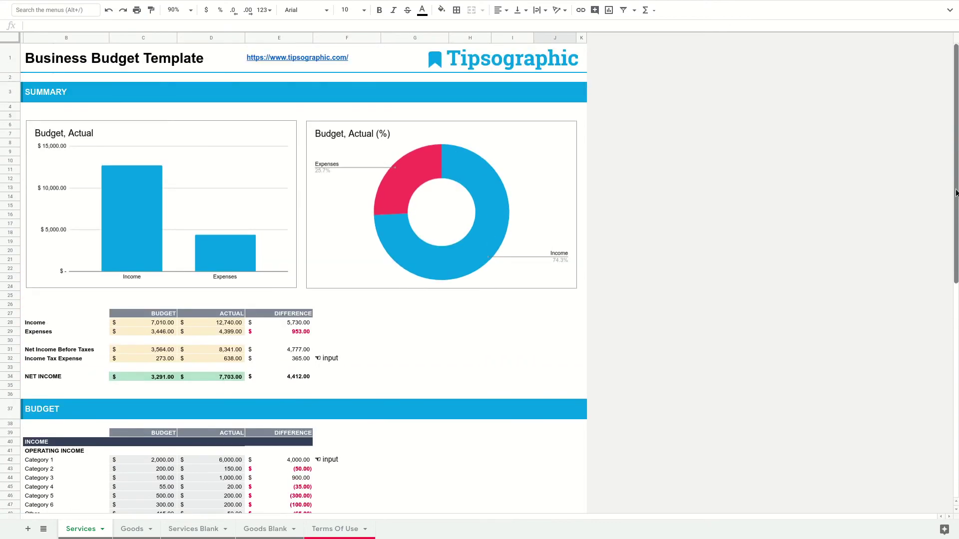
click(132, 530)
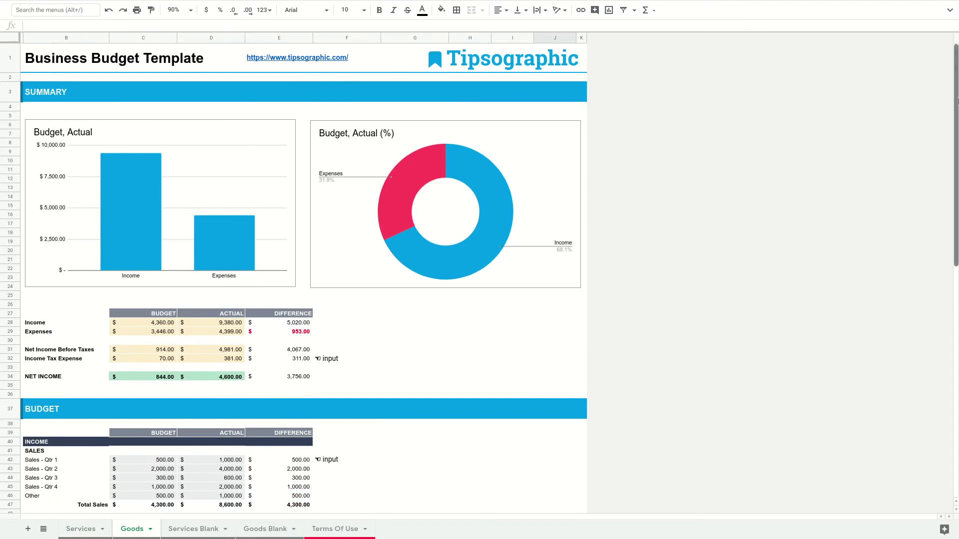
mouse_move(957, 102)
mouse_down()
mouse_move(955, 338)
mouse_move(957, 89)
mouse_up()
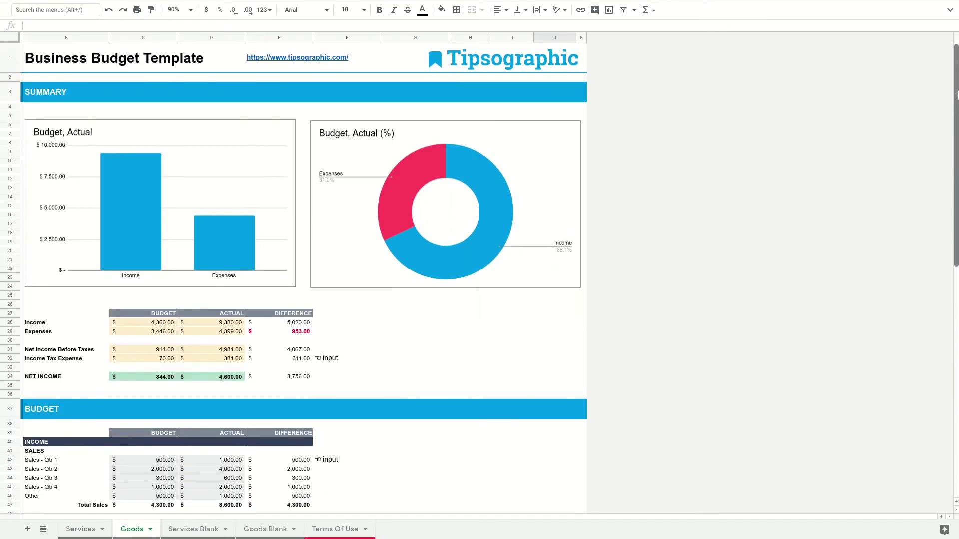
click(181, 529)
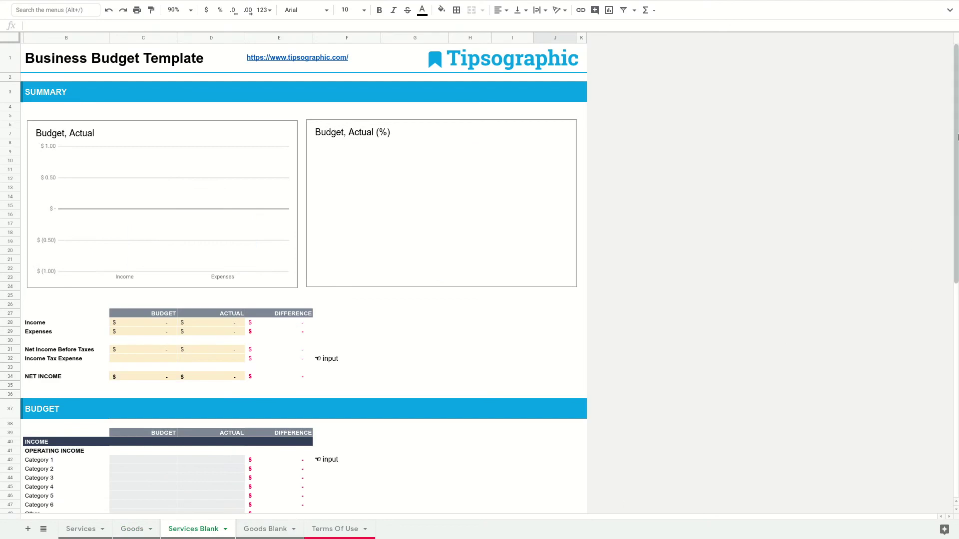
mouse_move(957, 140)
mouse_down()
mouse_move(952, 357)
mouse_move(950, 132)
mouse_up()
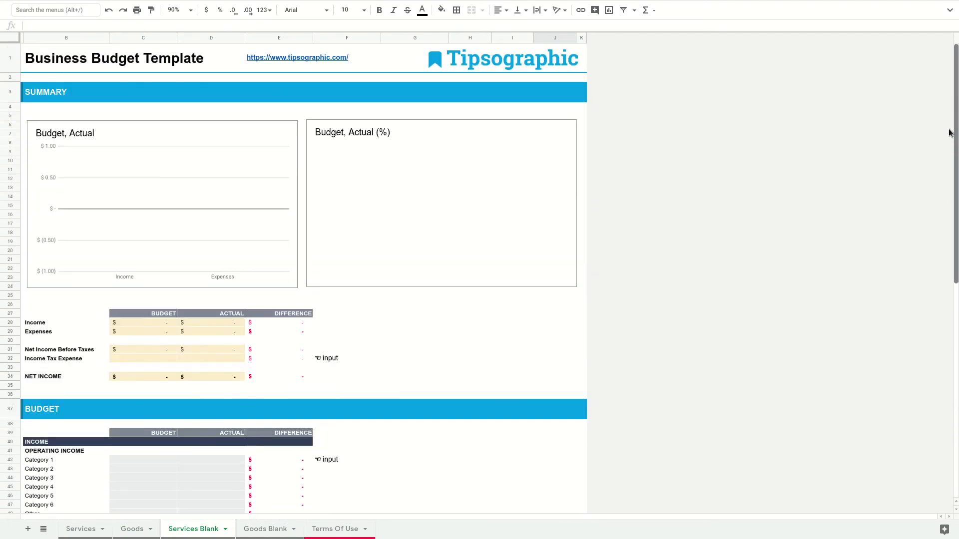
click(262, 531)
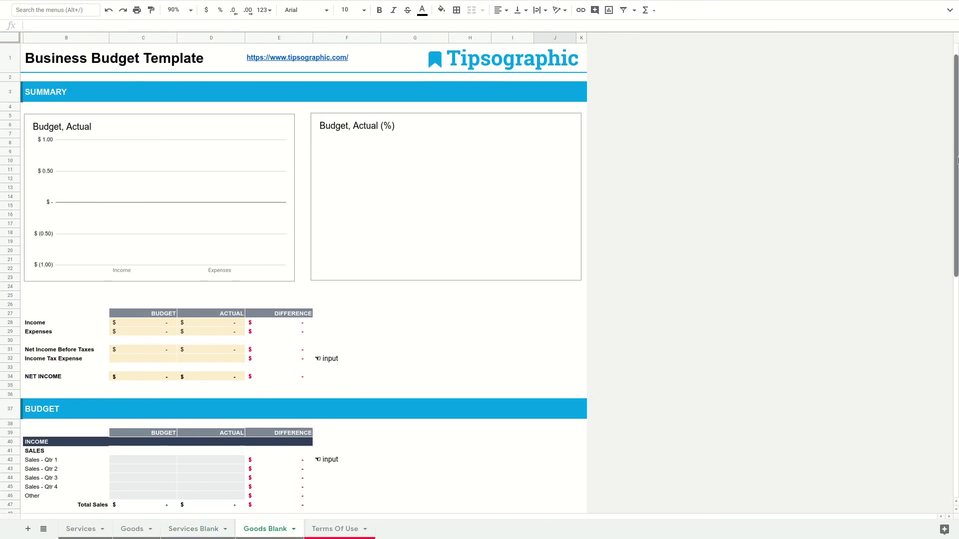
mouse_move(957, 160)
mouse_down()
mouse_move(957, 379)
mouse_move(957, 150)
mouse_up()
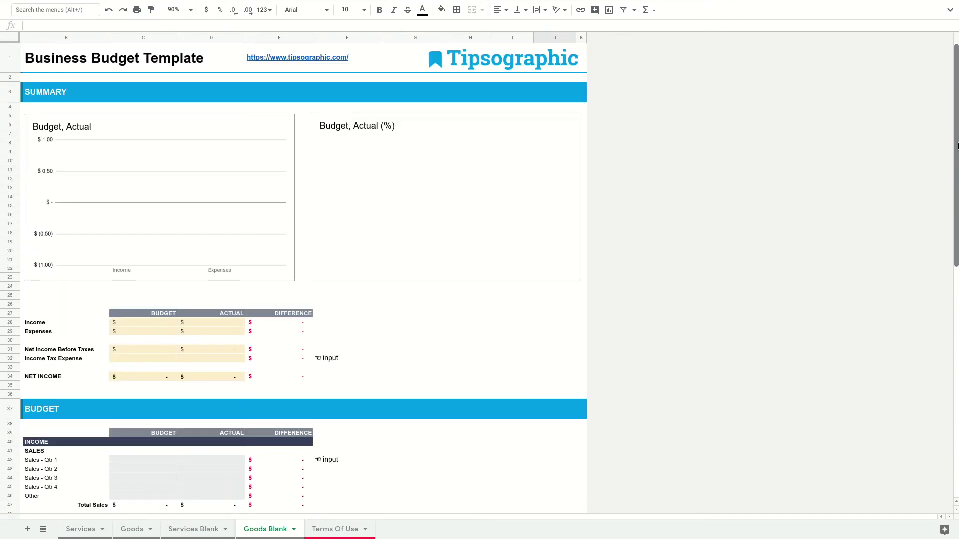
click(345, 530)
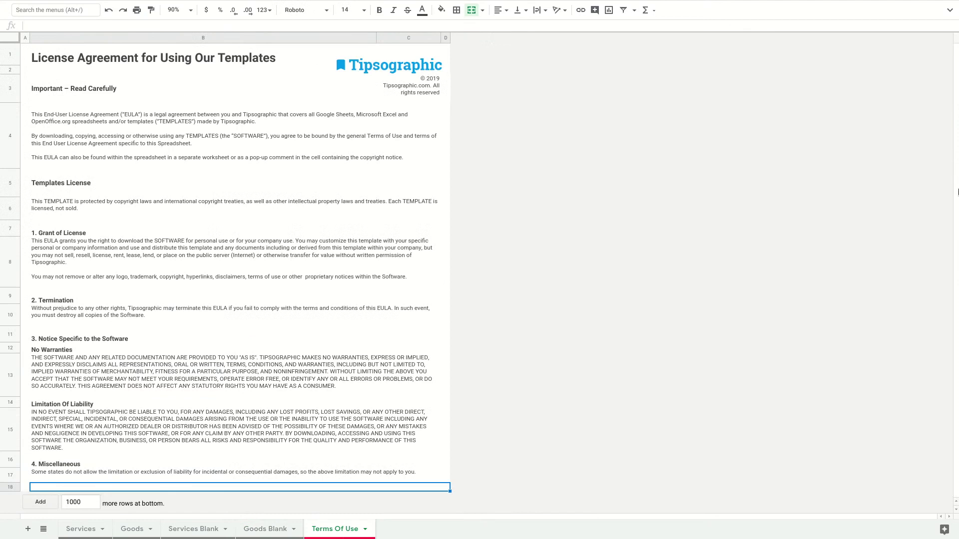
click(70, 529)
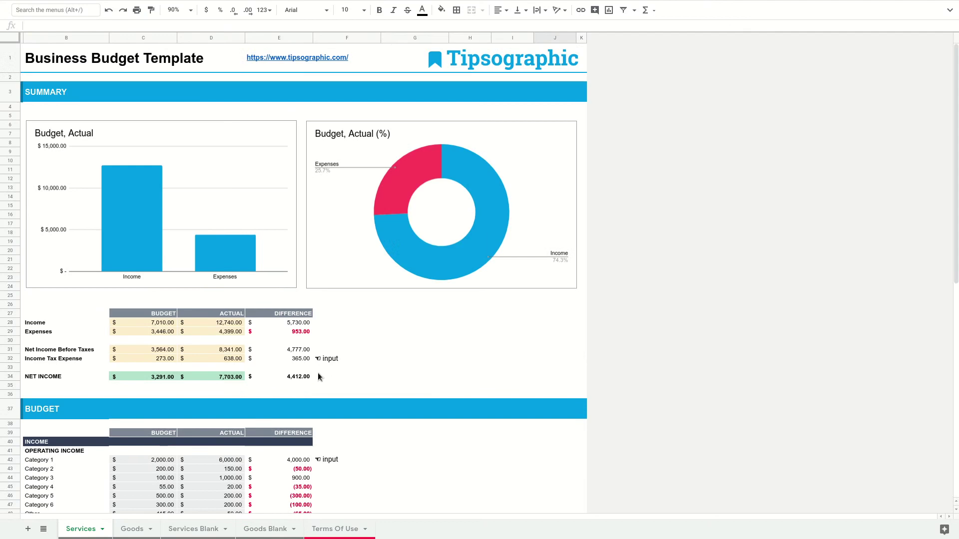
Highlight the income tax, operating income C42:D48 and non-operating income C52:D56 input cells
click(325, 358)
drag(164, 359, 181, 358)
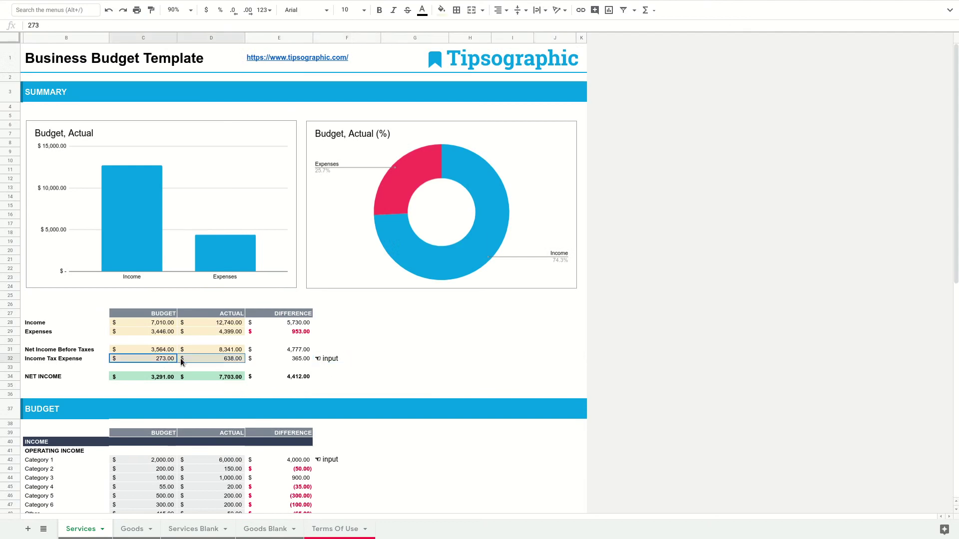
scroll(461, 364, down, 2)
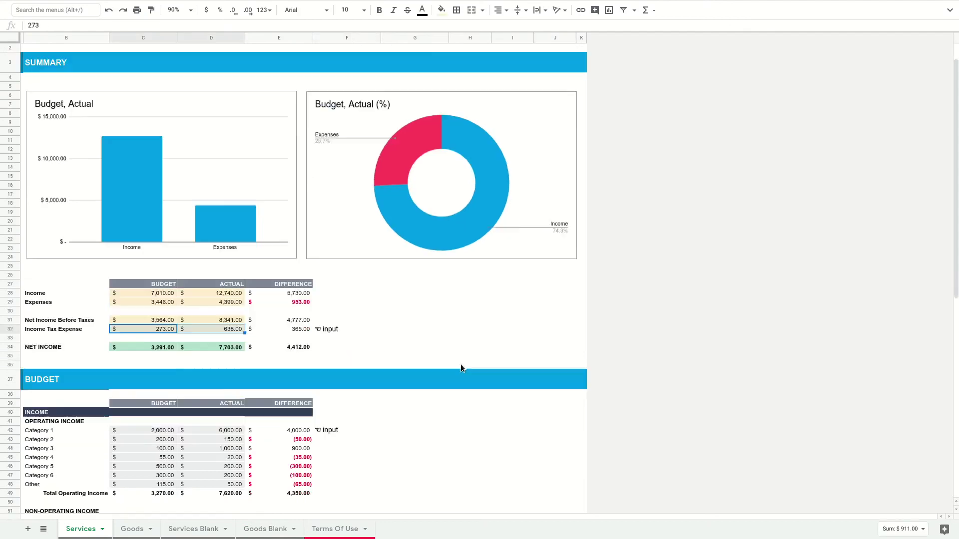
scroll(339, 371, down, 3)
click(329, 355)
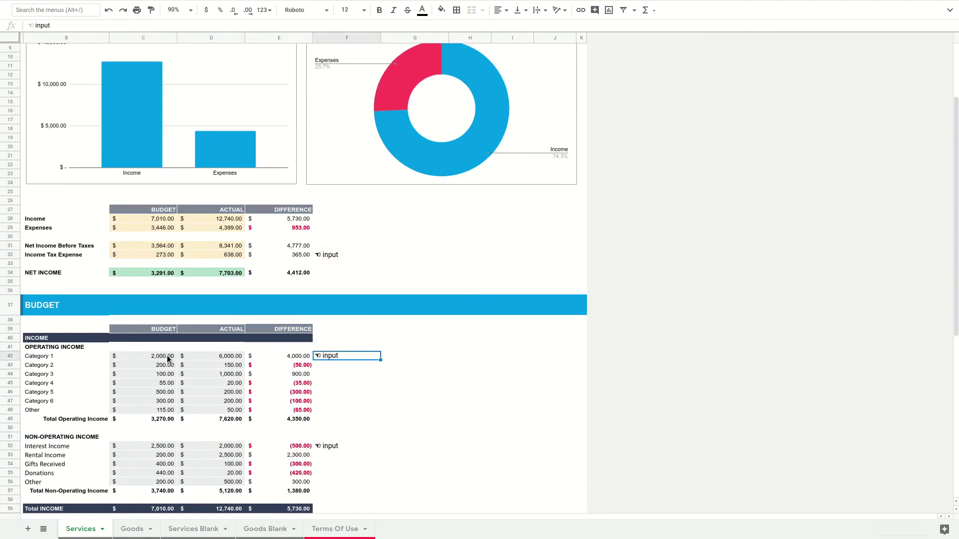
drag(167, 357, 212, 417)
scroll(477, 409, down, 3)
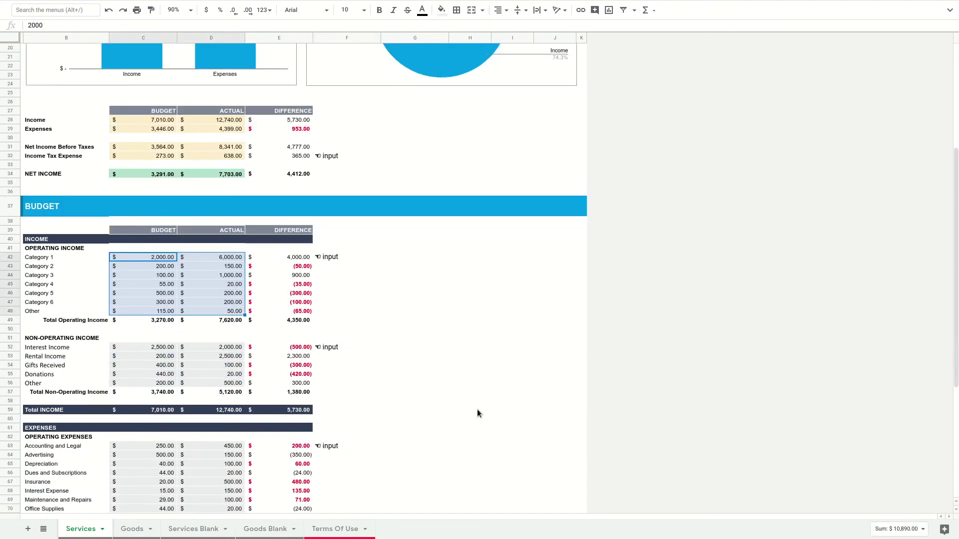
scroll(477, 409, down, 3)
click(331, 241)
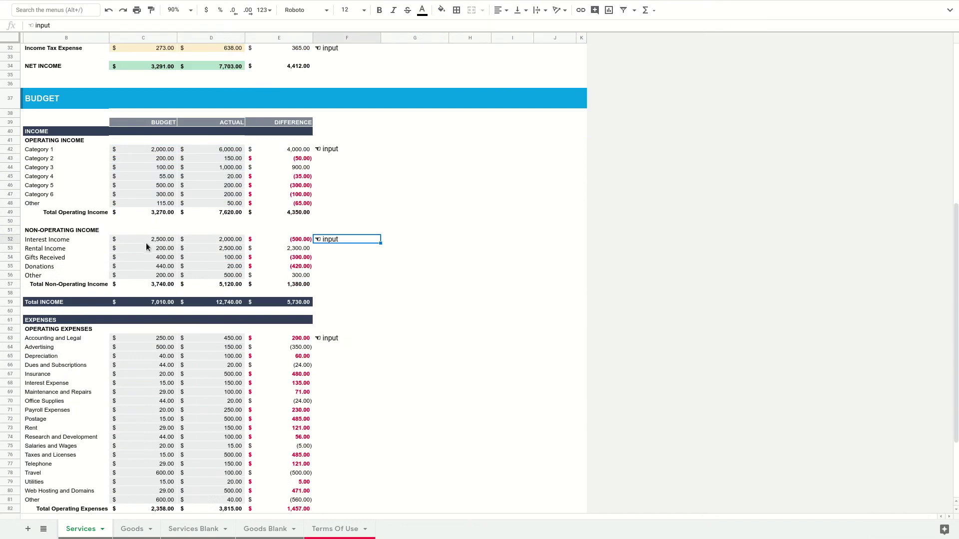
drag(148, 238, 213, 281)
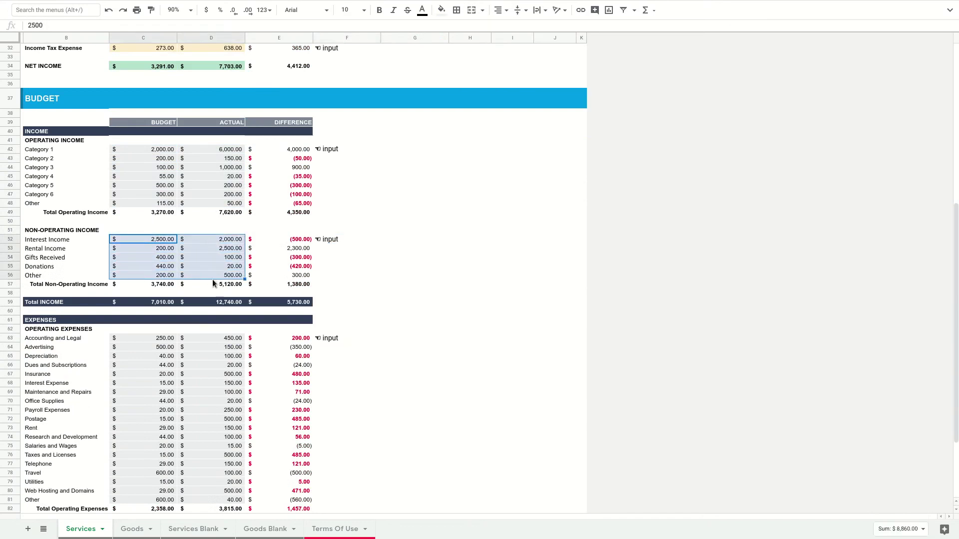
Highlight the operating expense inputs C63:D81 and non-recurring expense inputs C85:D87
click(328, 338)
scroll(203, 360, down, 3)
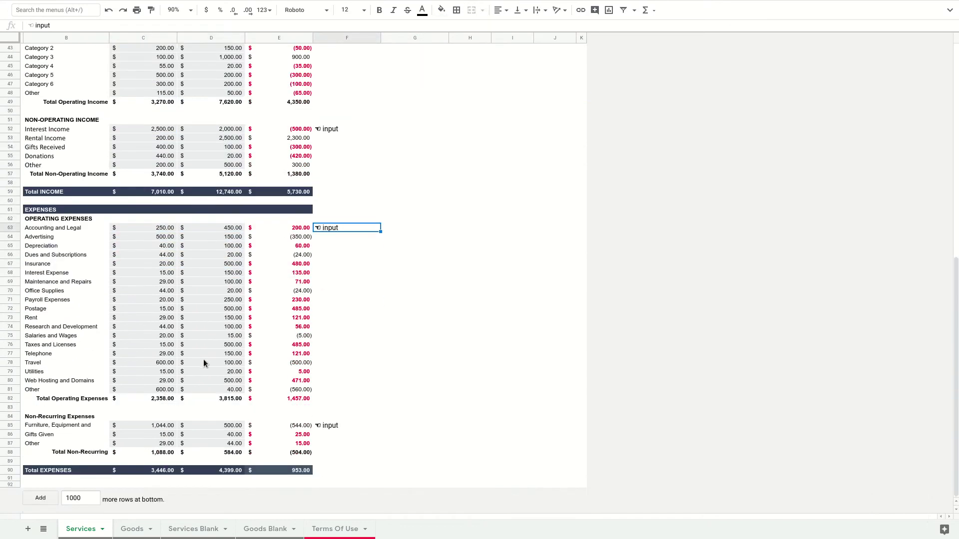
drag(138, 230, 225, 395)
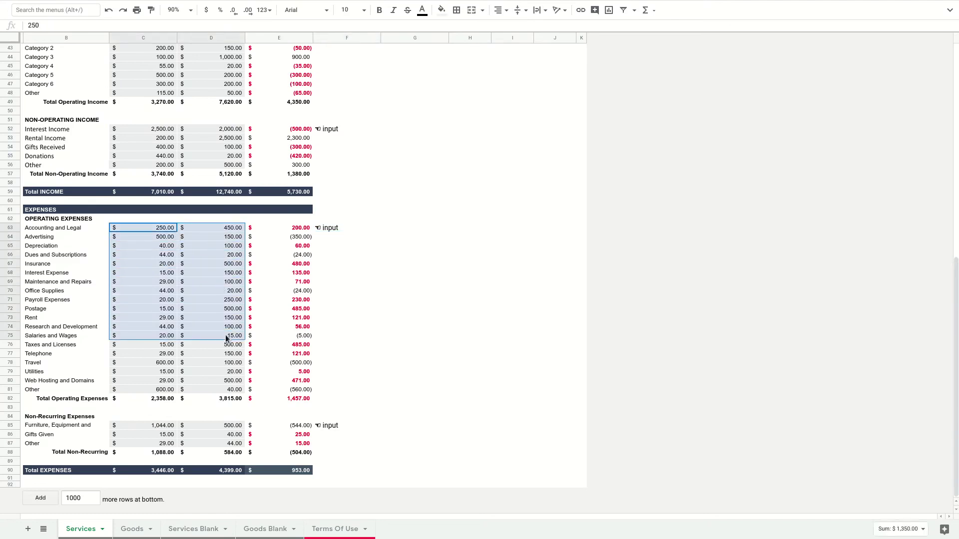
click(324, 427)
mouse_move(168, 426)
mouse_down()
mouse_move(195, 423)
mouse_move(203, 448)
mouse_up()
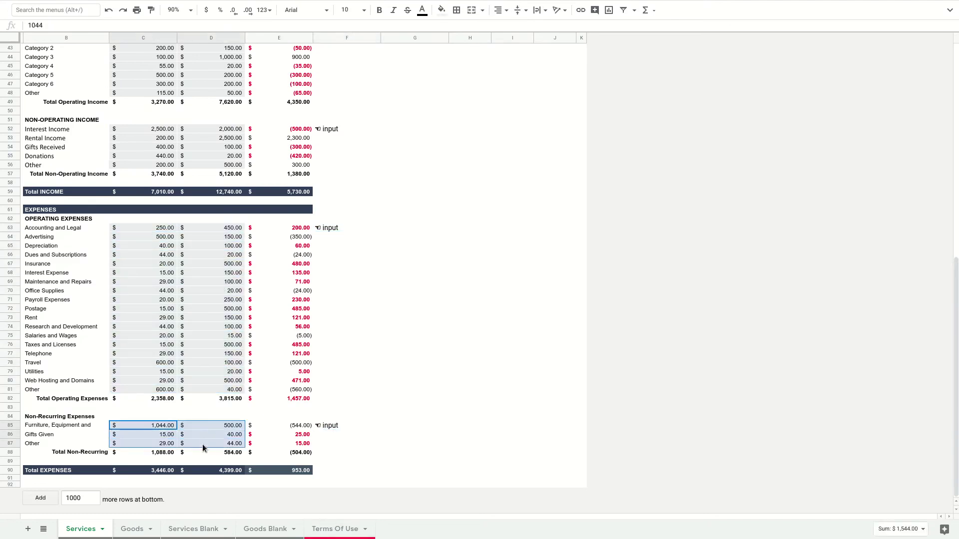
Select the SUMMARY and BUDGET header rows and the income labels from Category 3 to Total INCOME
scroll(301, 408, up, 3)
scroll(301, 408, up, 2)
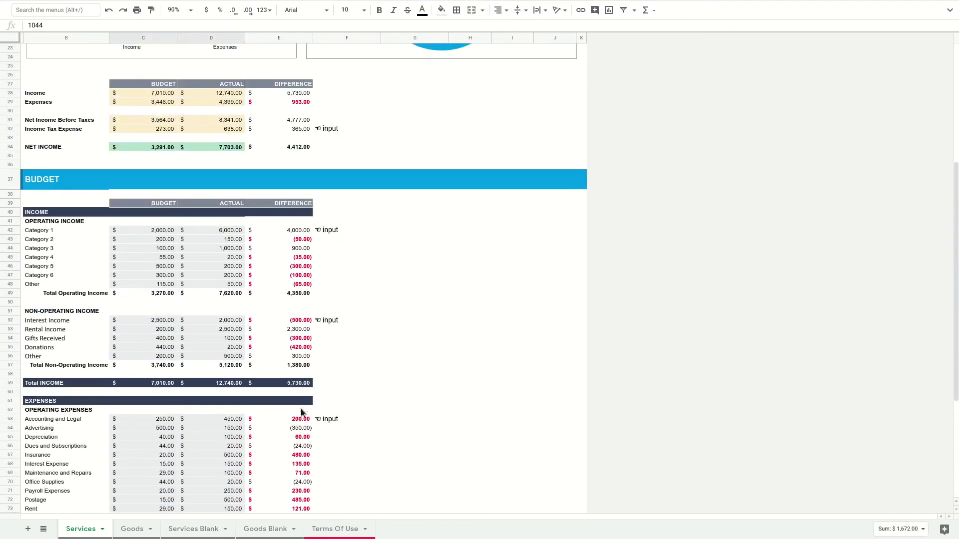
scroll(301, 408, up, 3)
scroll(300, 408, up, 3)
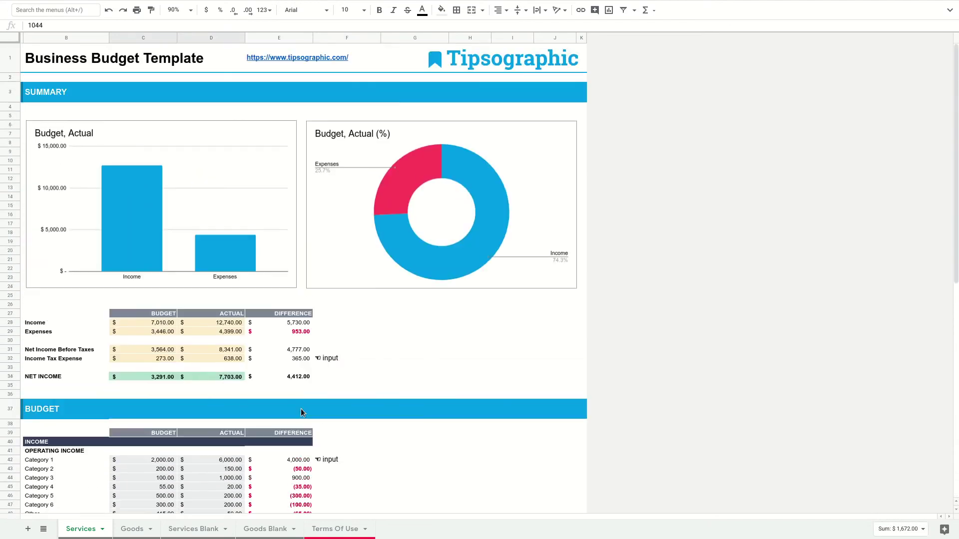
click(7, 94)
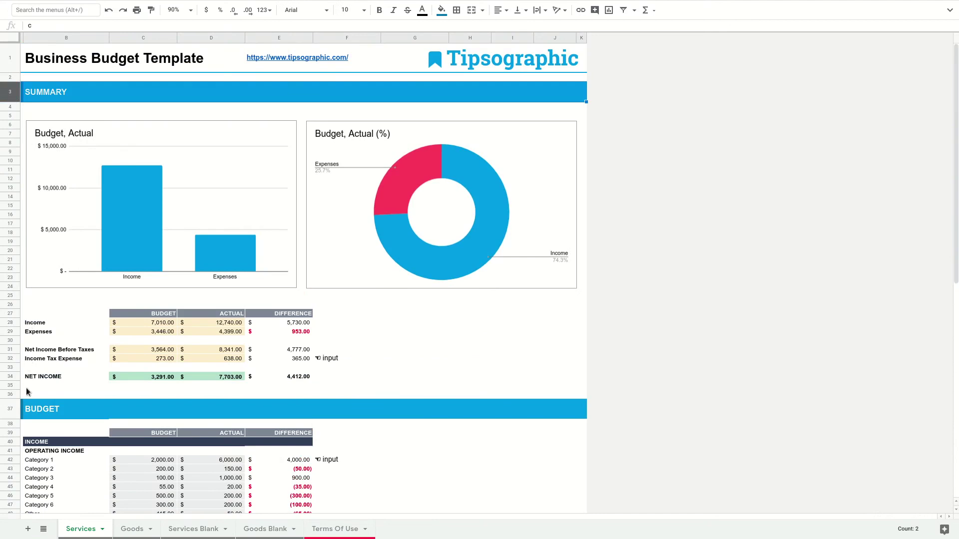
click(8, 411)
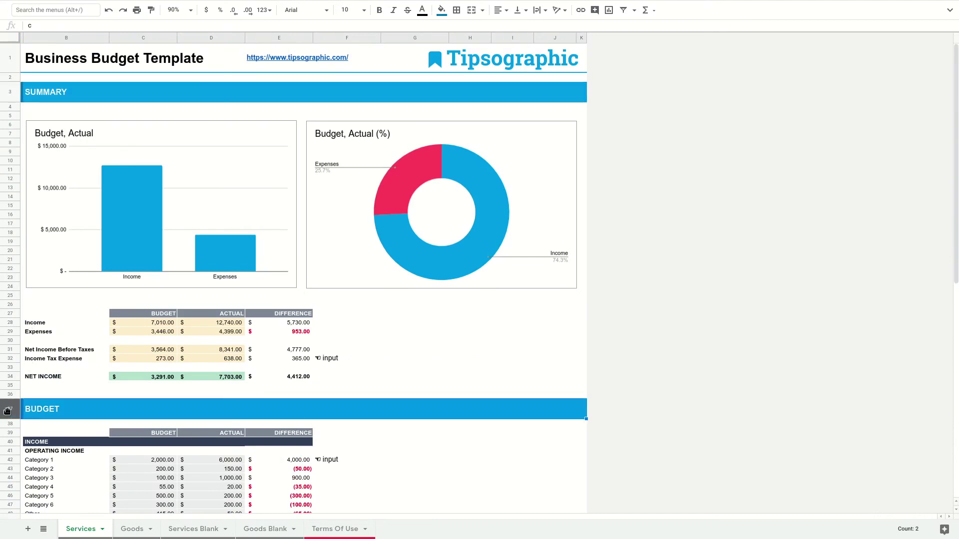
scroll(105, 229, down, 2)
scroll(105, 229, down, 2)
scroll(105, 230, down, 2)
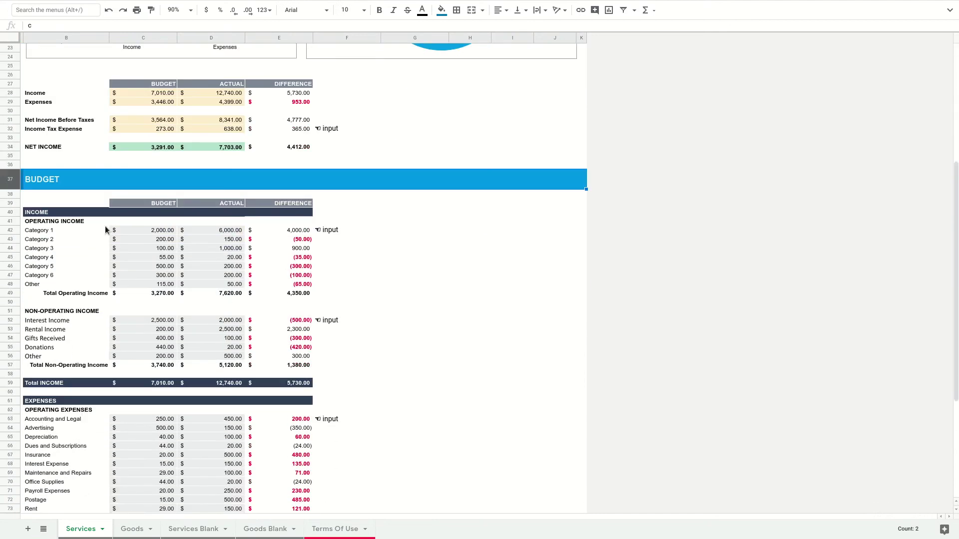
drag(60, 248, 59, 415)
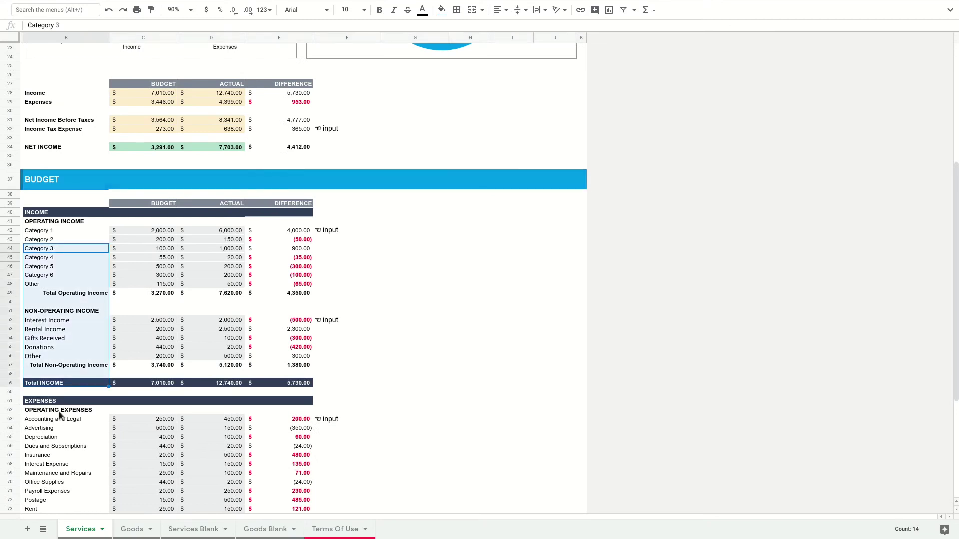
scroll(283, 411, down, 3)
scroll(280, 395, down, 2)
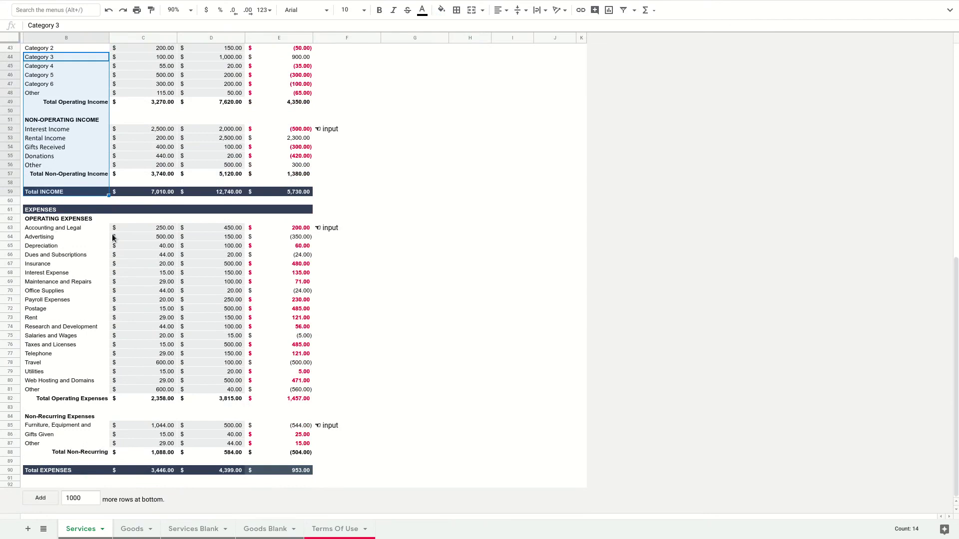
Try 500 as the Category 1 budget, check the income difference formula, then undo it
scroll(322, 278, up, 5)
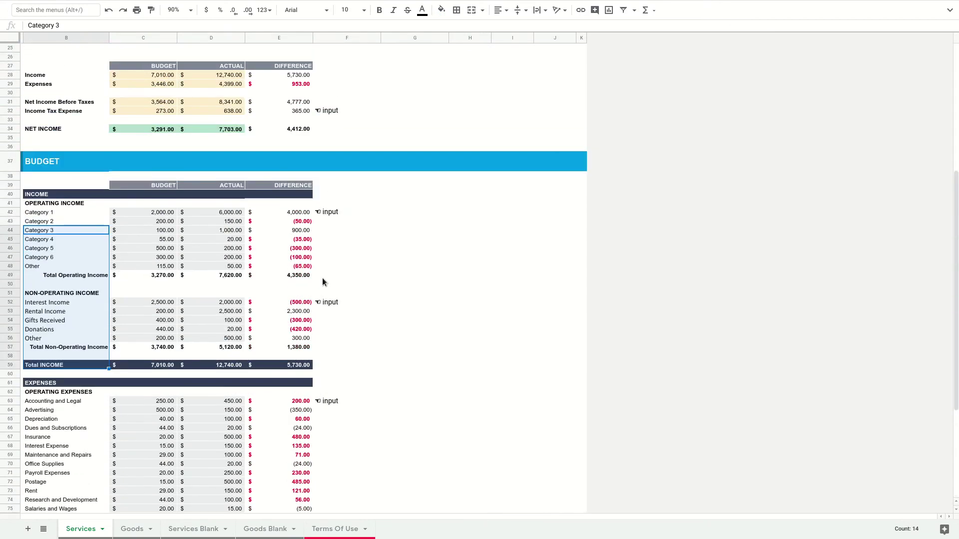
scroll(322, 282, up, 2)
scroll(167, 272, up, 2)
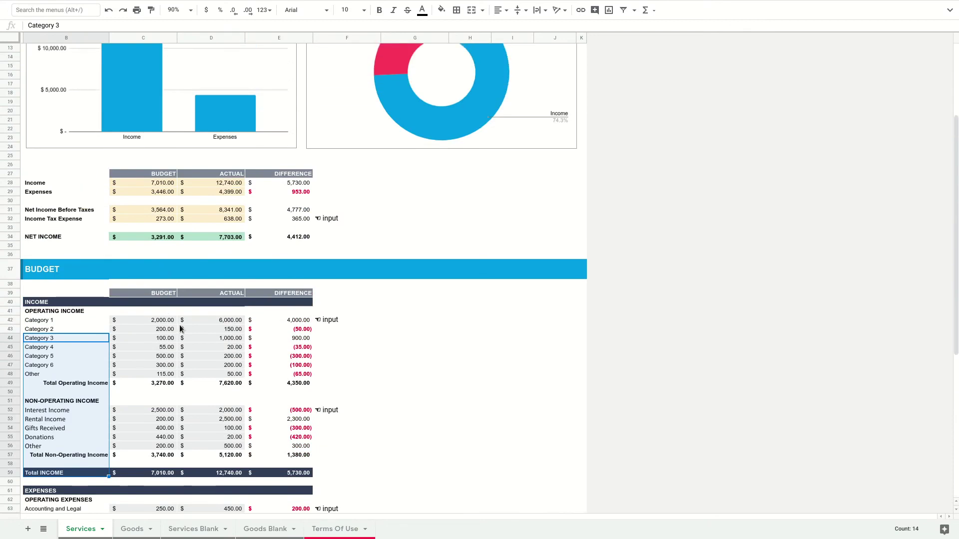
scroll(181, 328, up, 2)
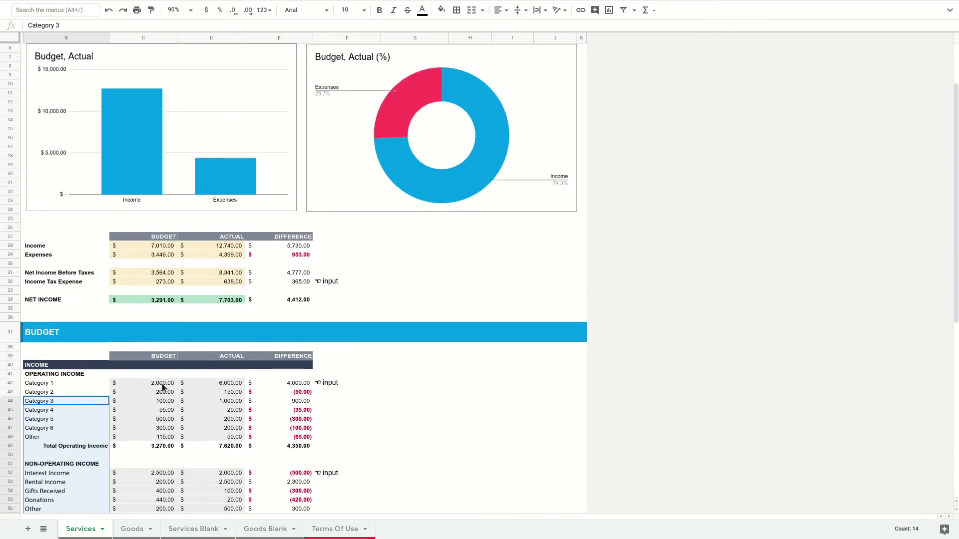
scroll(163, 387, up, 2)
click(161, 463)
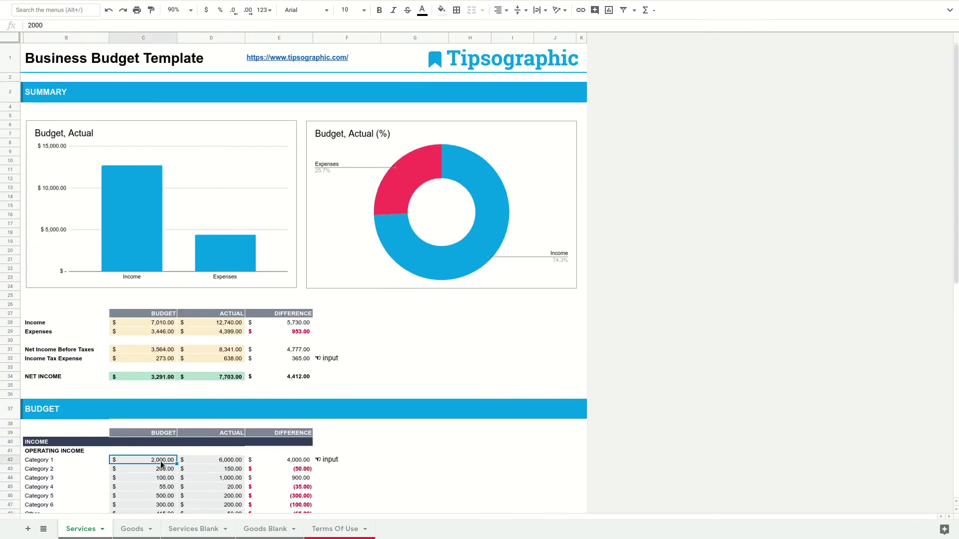
text(500)
key(Return)
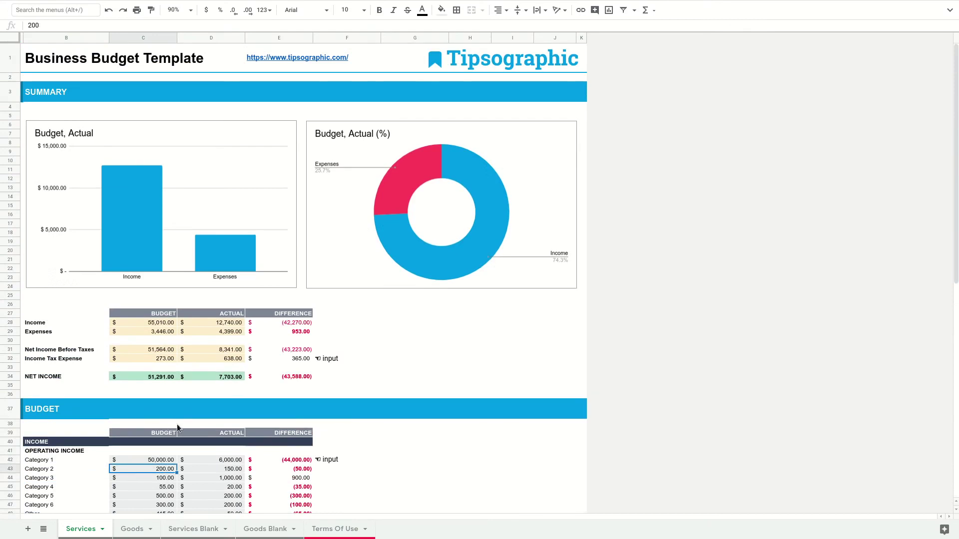
click(294, 323)
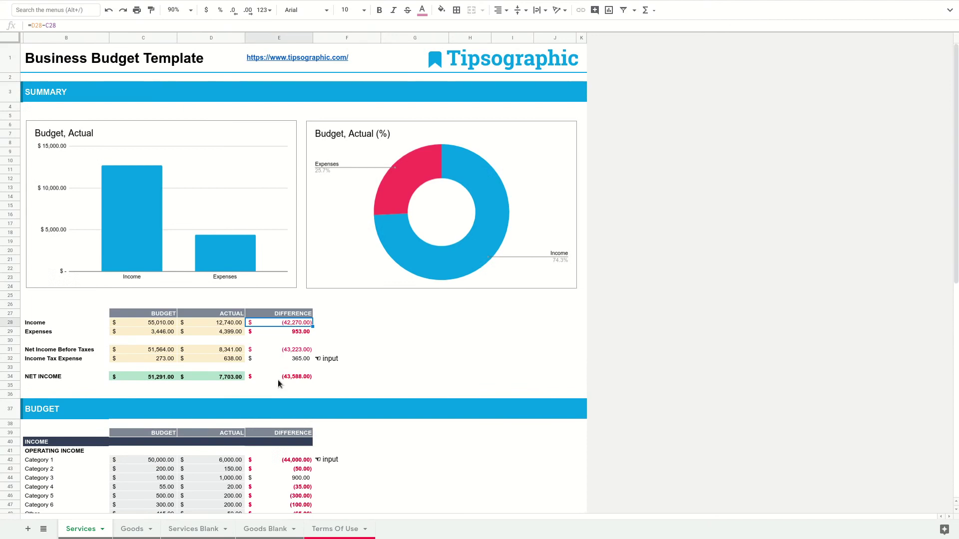
key(ctrl+z)
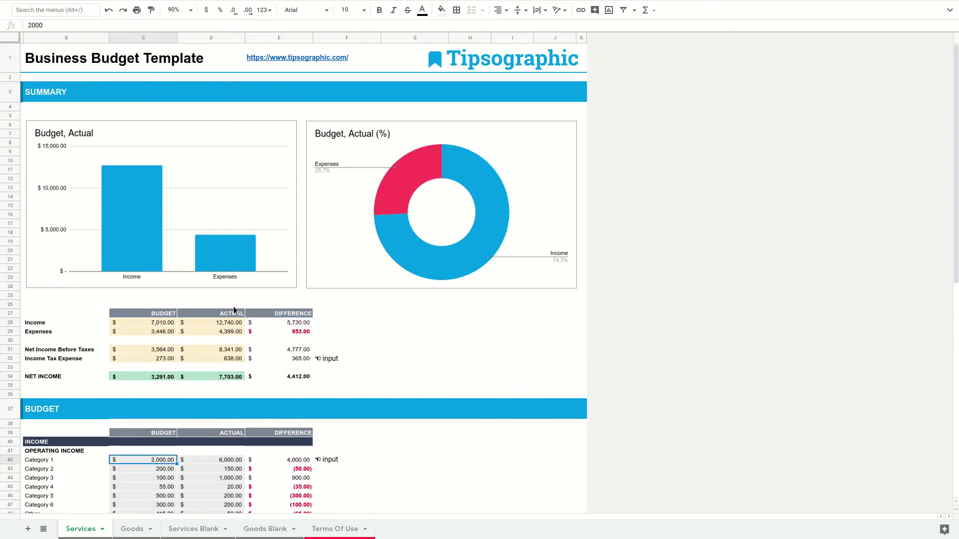
Try 15000 as the Category 1 actual, watch the totals and charts, then undo it
drag(233, 326, 234, 350)
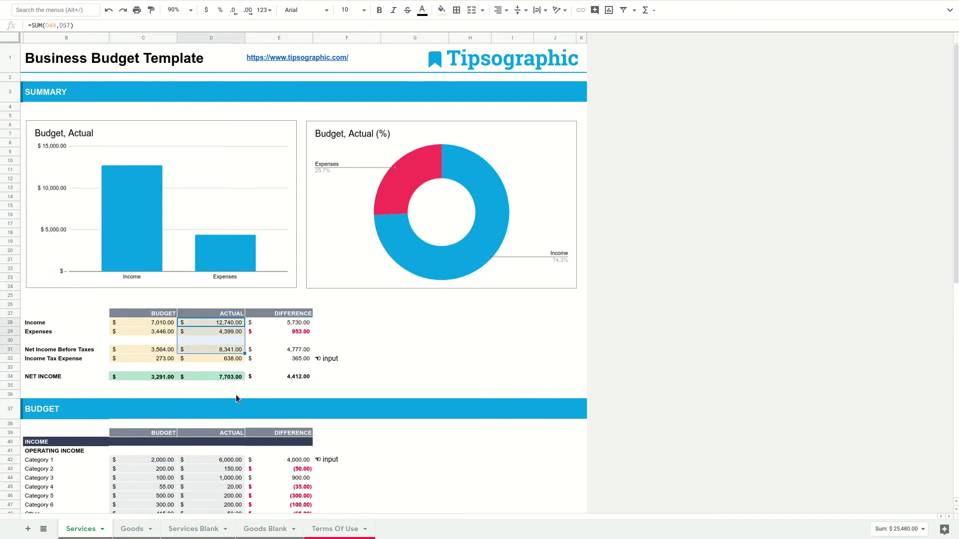
click(231, 462)
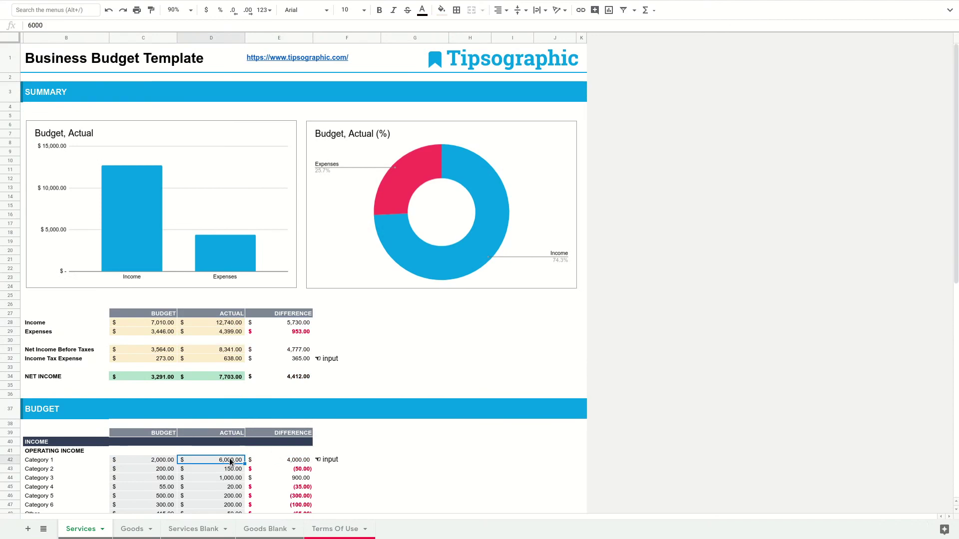
text(15000)
key(Return)
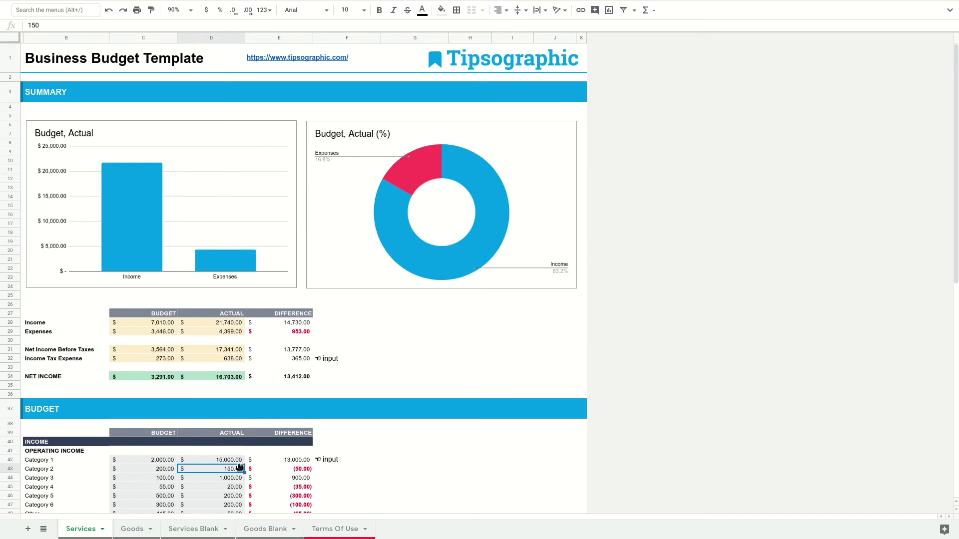
key(ctrl+z)
scroll(240, 468, down, 3)
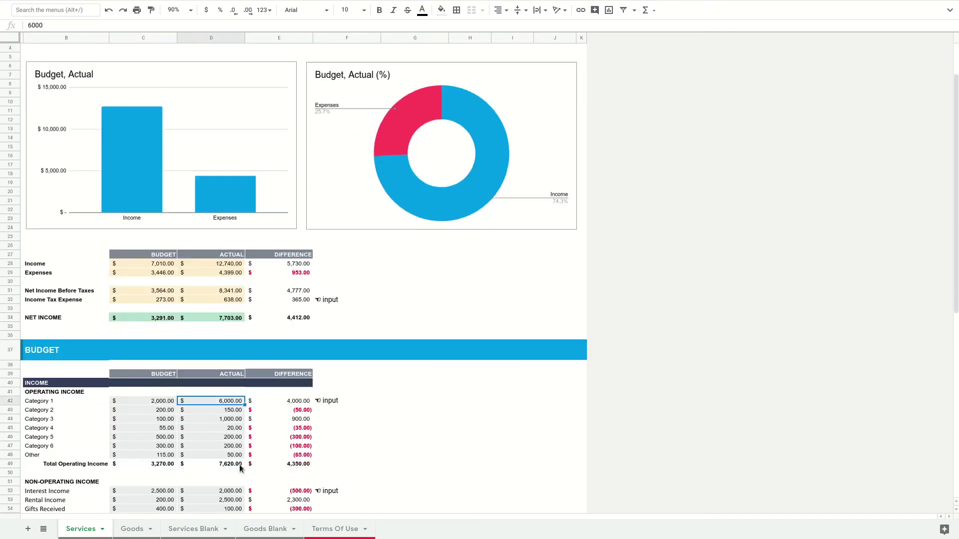
scroll(240, 468, down, 2)
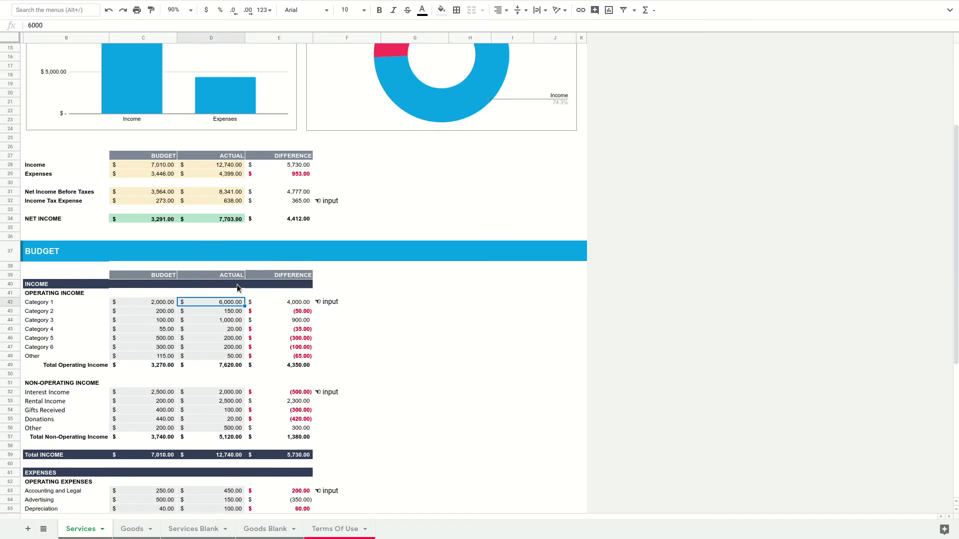
scroll(237, 288, up, 5)
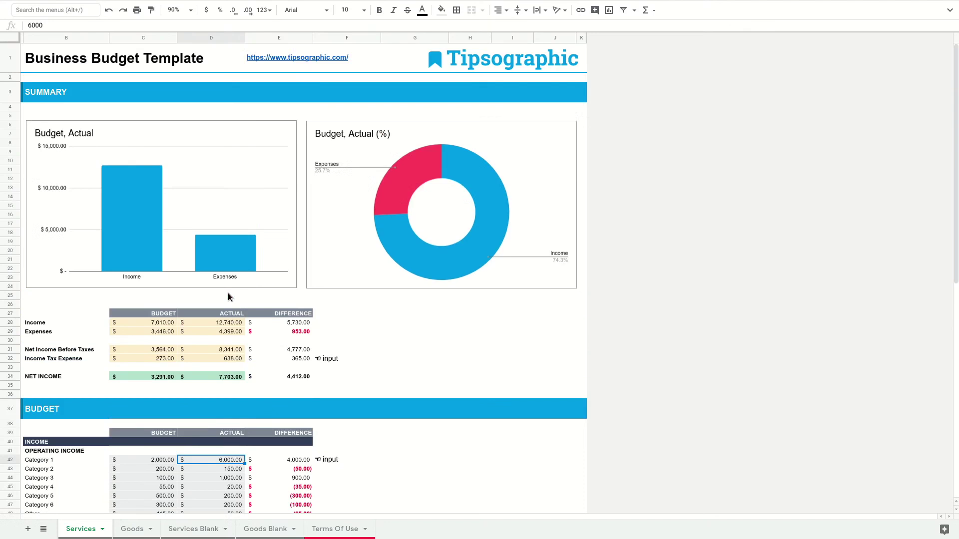
Restore the menus and turn on Show formulas to scroll through the underlying formulas
click(950, 10)
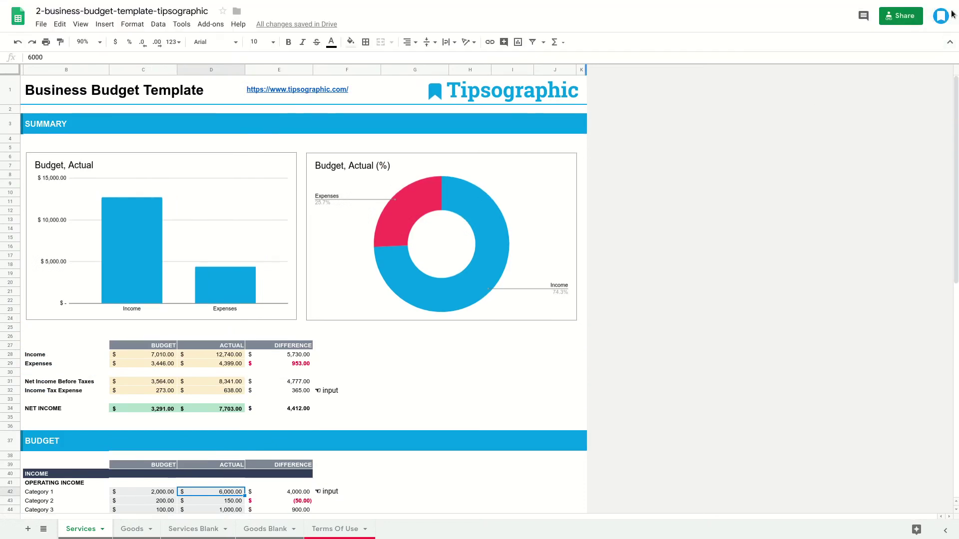
click(80, 25)
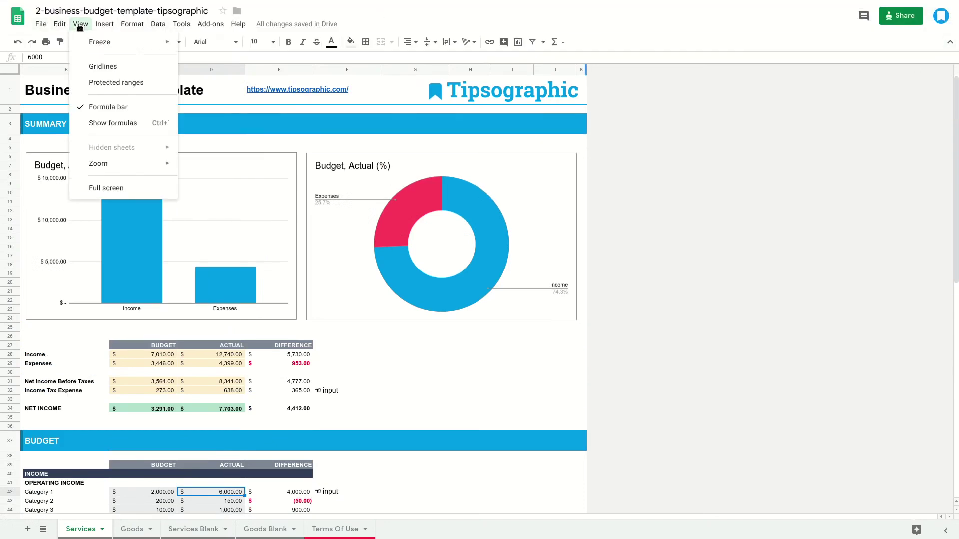
click(100, 123)
scroll(369, 341, down, 2)
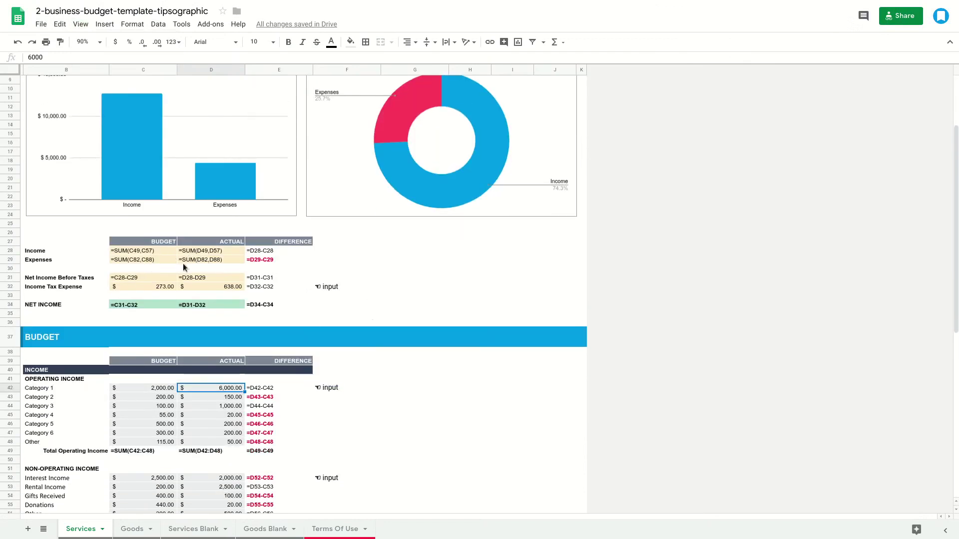
scroll(218, 309, down, 3)
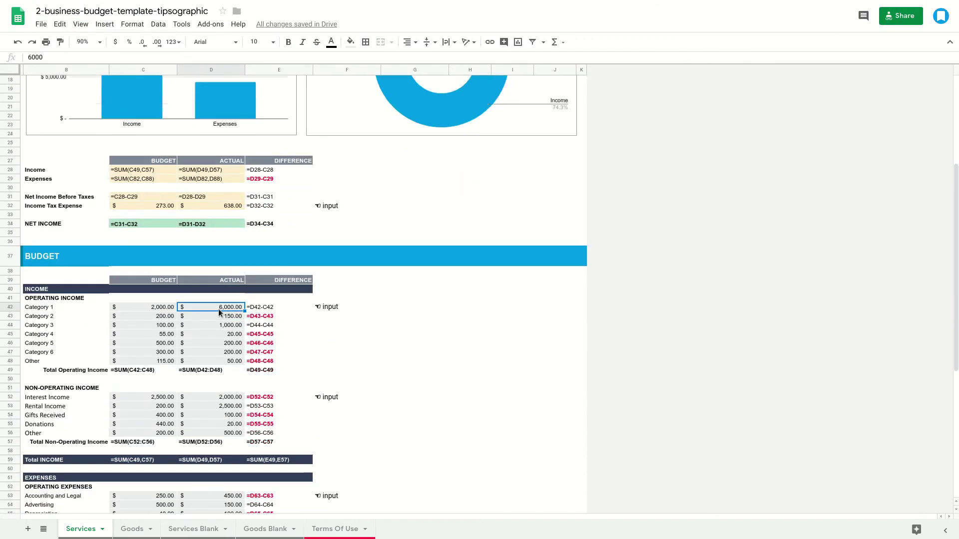
scroll(219, 309, down, 2)
scroll(218, 310, down, 1)
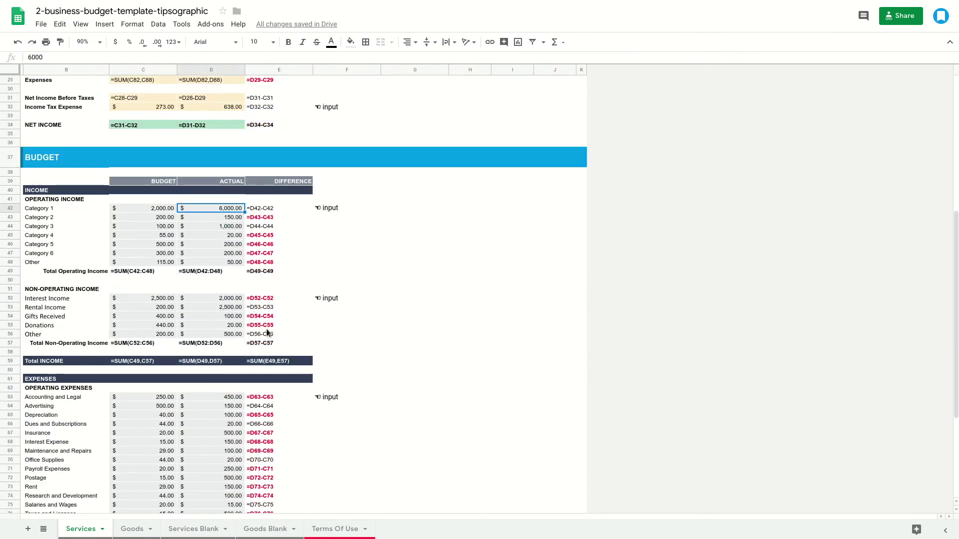
scroll(267, 331, down, 3)
scroll(266, 331, down, 1)
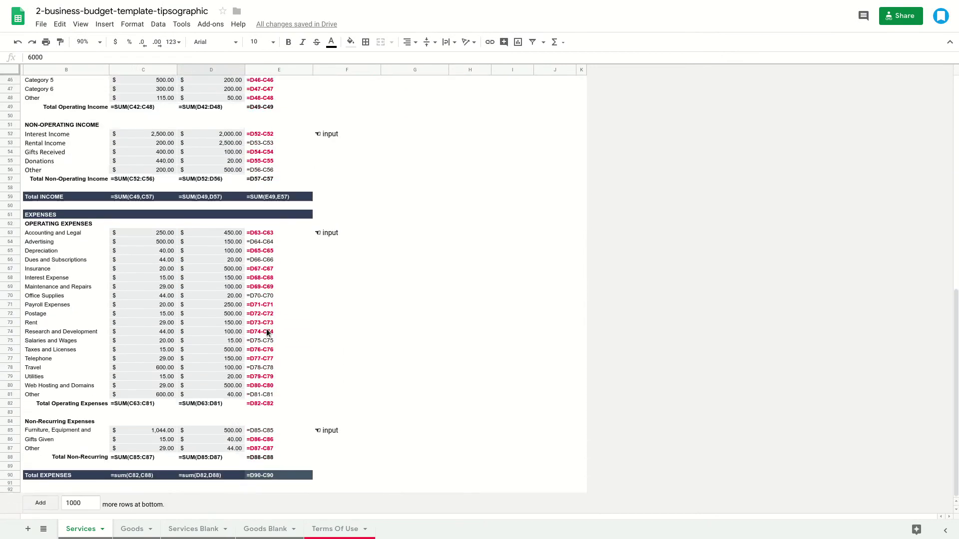
scroll(266, 331, up, 3)
scroll(267, 331, up, 2)
scroll(267, 332, up, 4)
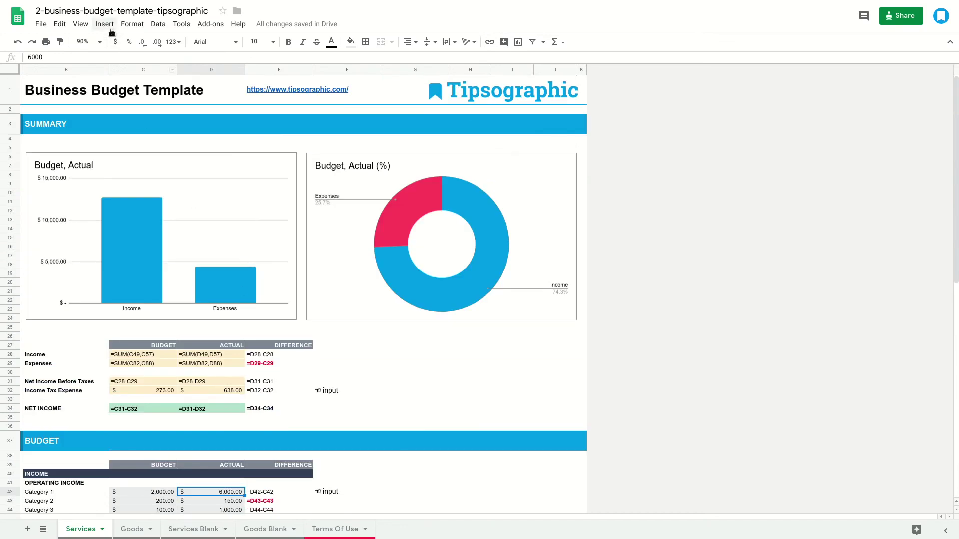
Turn Show formulas off to see computed values and hide the title and menus
click(80, 24)
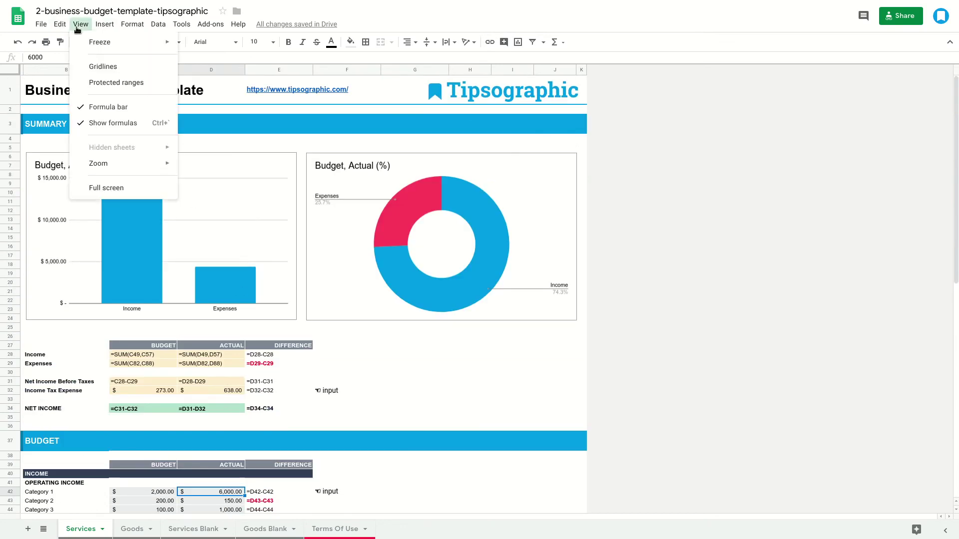
click(100, 123)
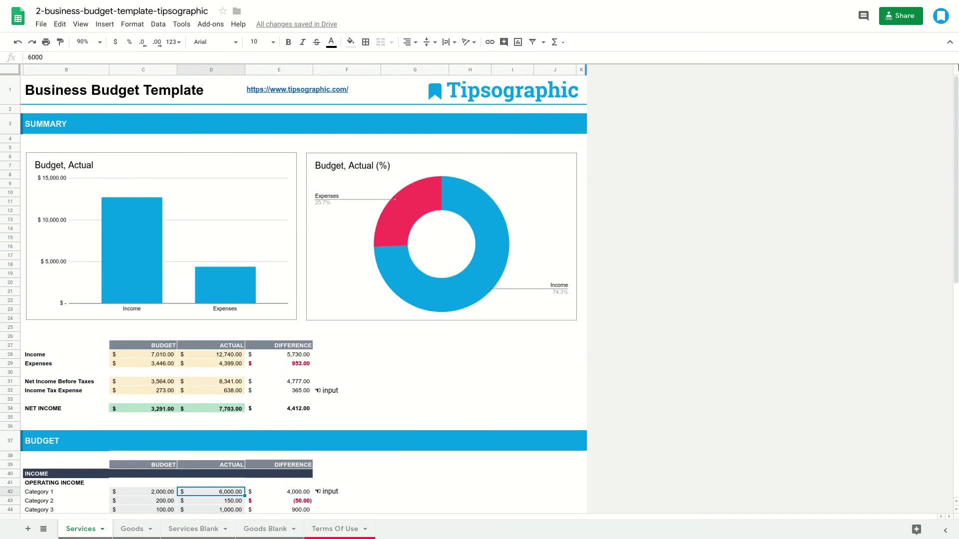
click(950, 42)
On the Services Blank sheet, enter Category 1 budget 500 and actual 20,000
click(140, 533)
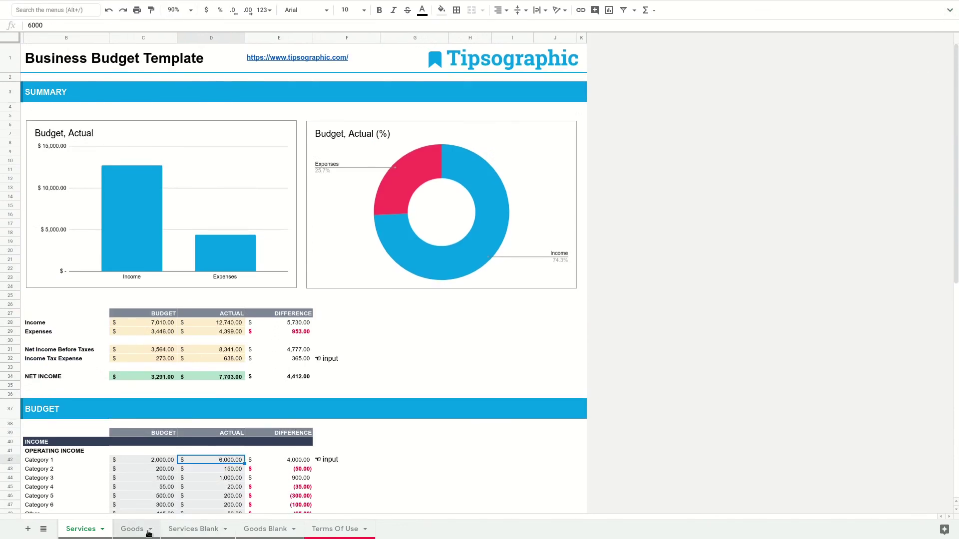
click(174, 534)
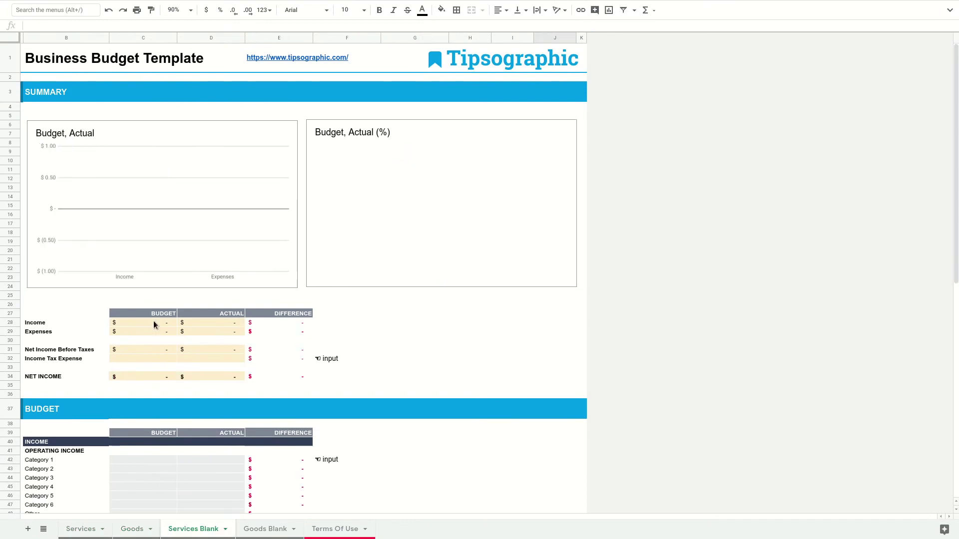
scroll(161, 402, down, 3)
click(158, 358)
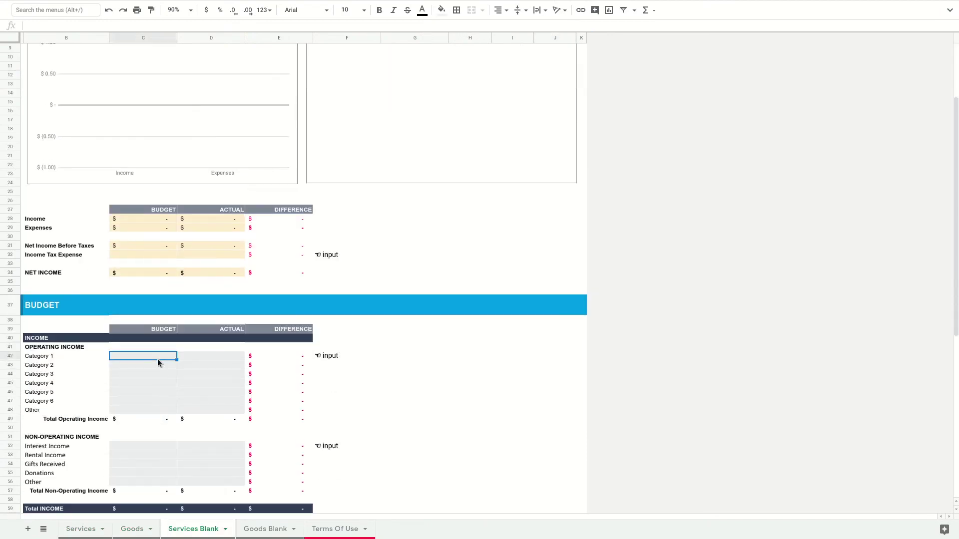
text(500)
key(Return)
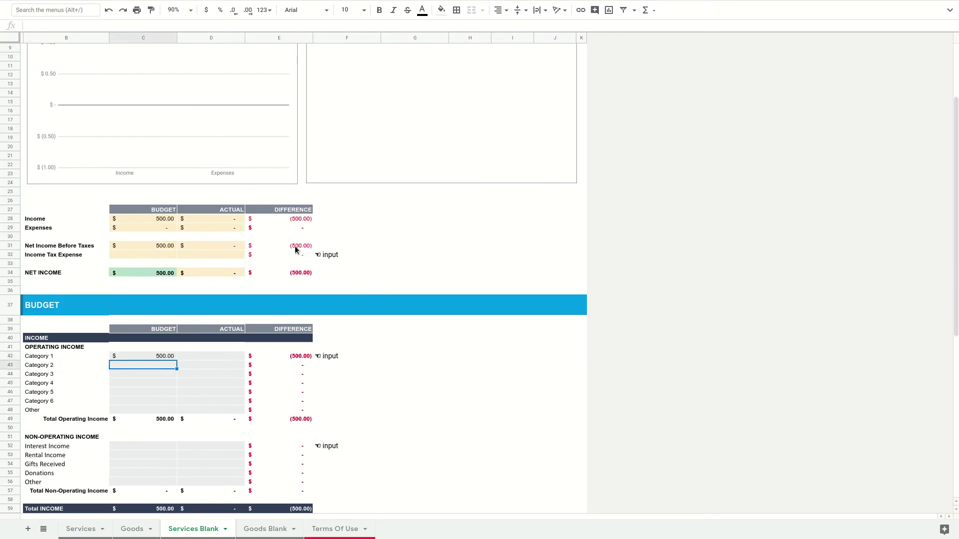
click(223, 359)
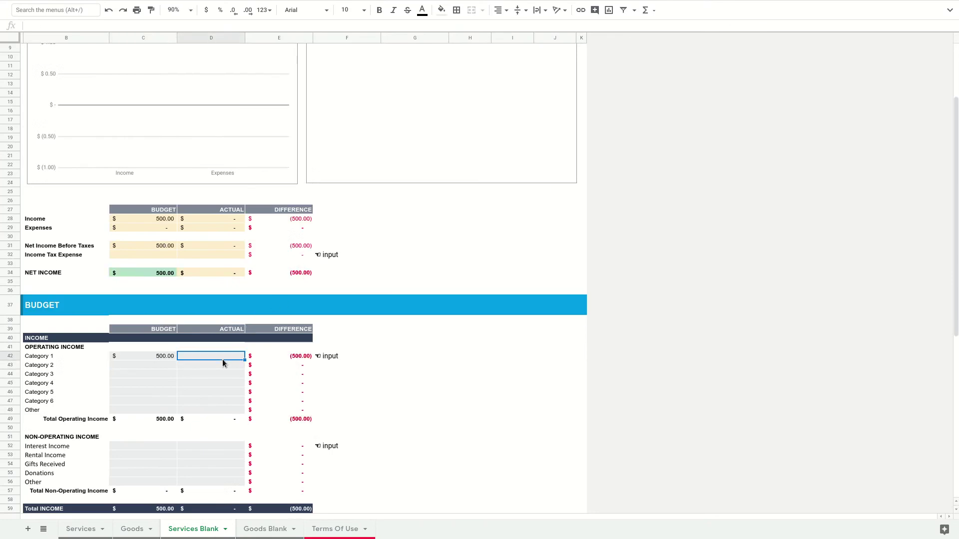
text(20000)
key(Return)
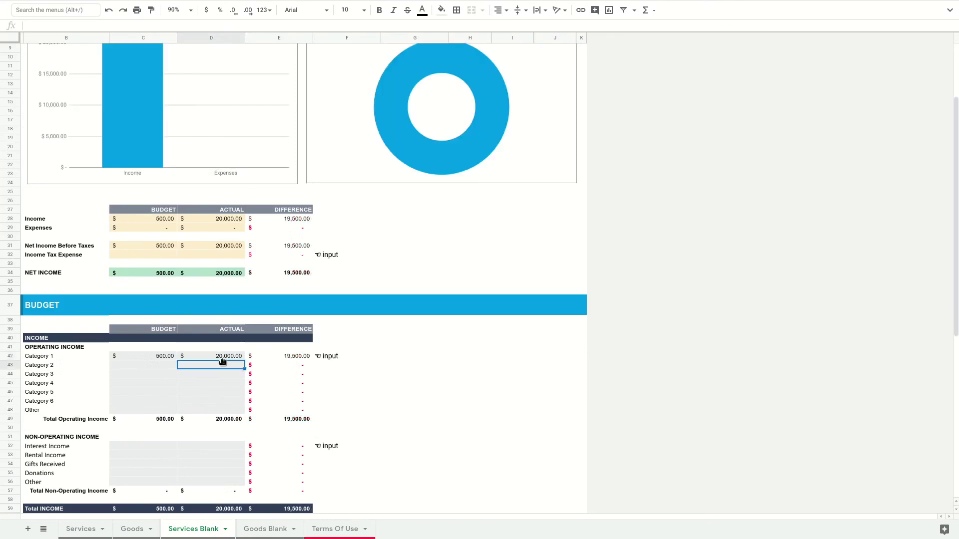
scroll(222, 362, up, 3)
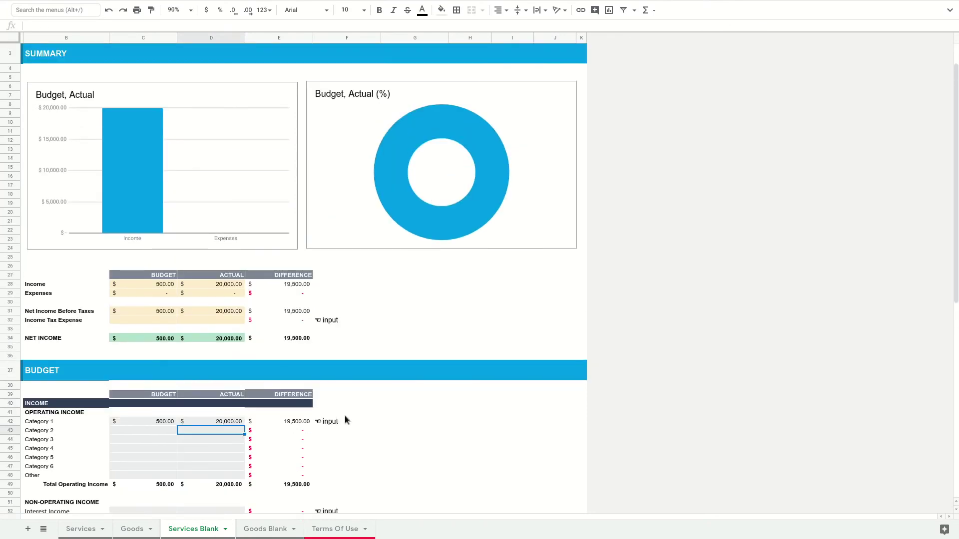
scroll(344, 415, down, 5)
scroll(345, 416, down, 4)
scroll(346, 415, down, 1)
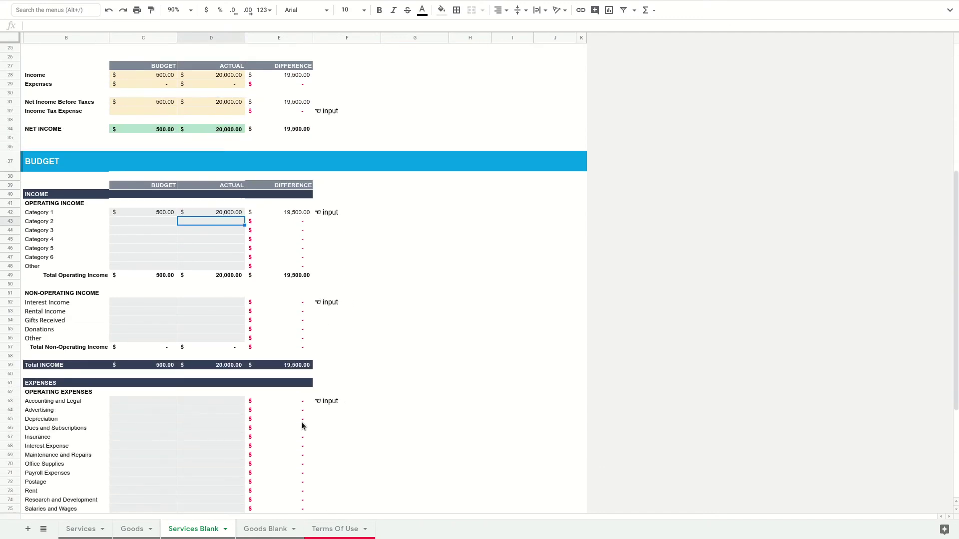
Enter Accounting and Legal budget 100 and actual 20
click(226, 405)
click(163, 398)
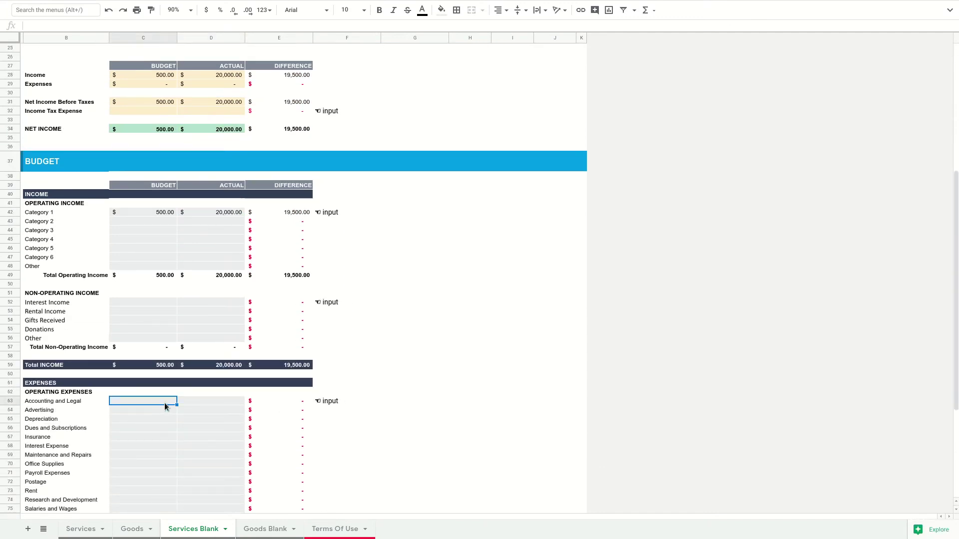
text(100)
key(Tab)
text(20)
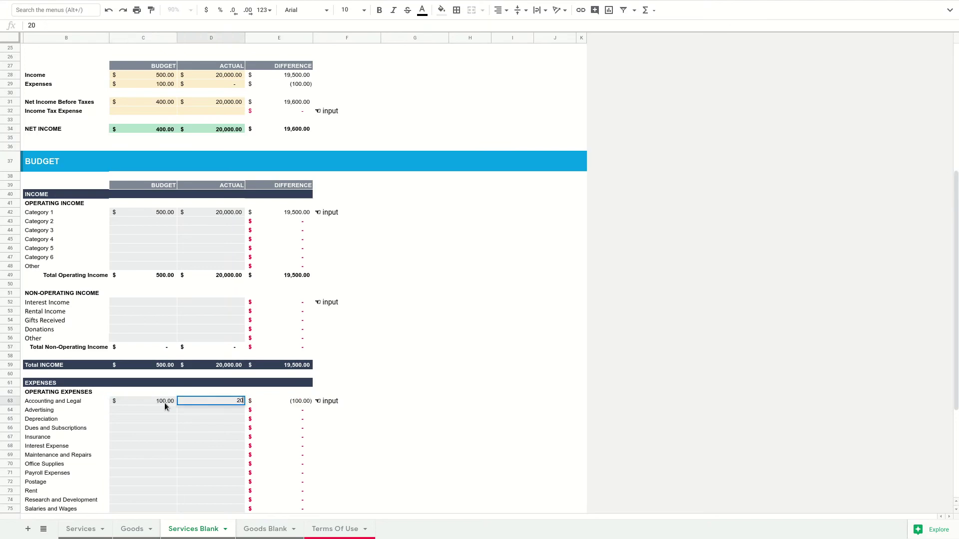
key(Return)
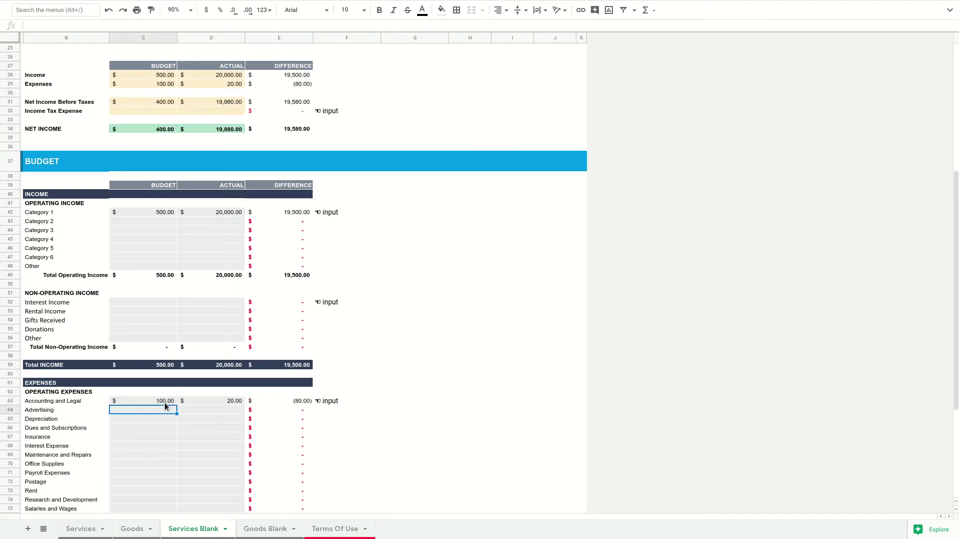
Give the first non-recurring expense, Furniture, a budget of 20 and an actual of 250
scroll(343, 380, up, 2)
scroll(343, 382, up, 2)
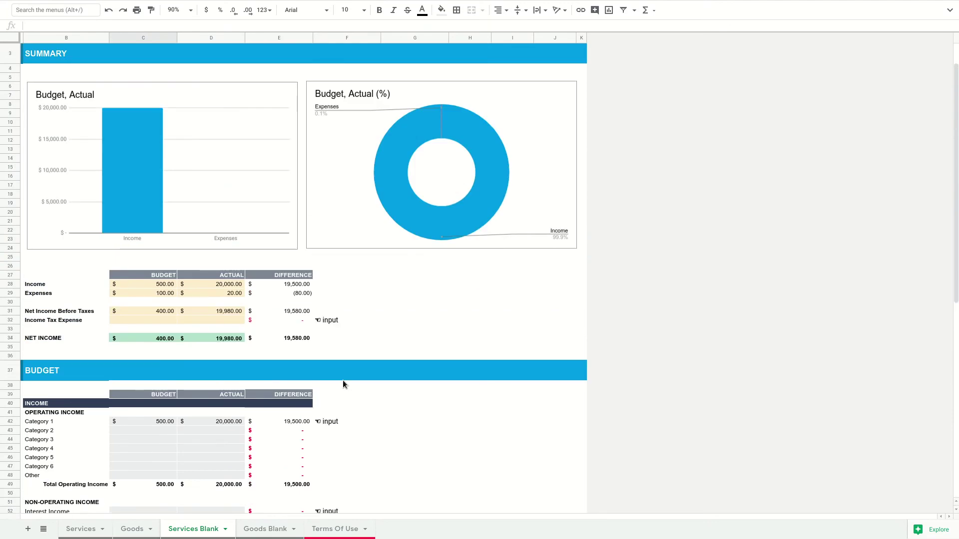
scroll(343, 384, down, 2)
scroll(342, 383, down, 1)
scroll(343, 383, down, 1)
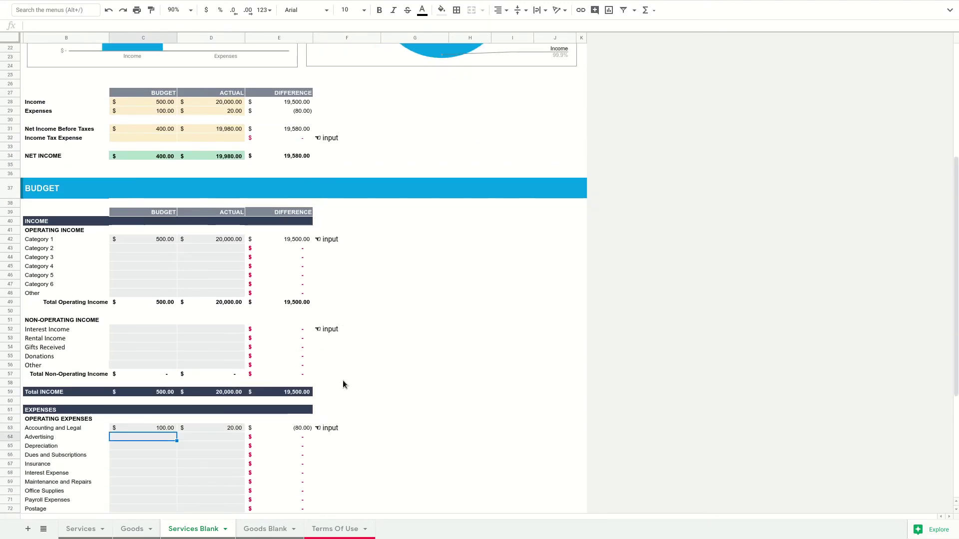
scroll(343, 380, down, 2)
scroll(343, 380, down, 1)
scroll(343, 379, down, 2)
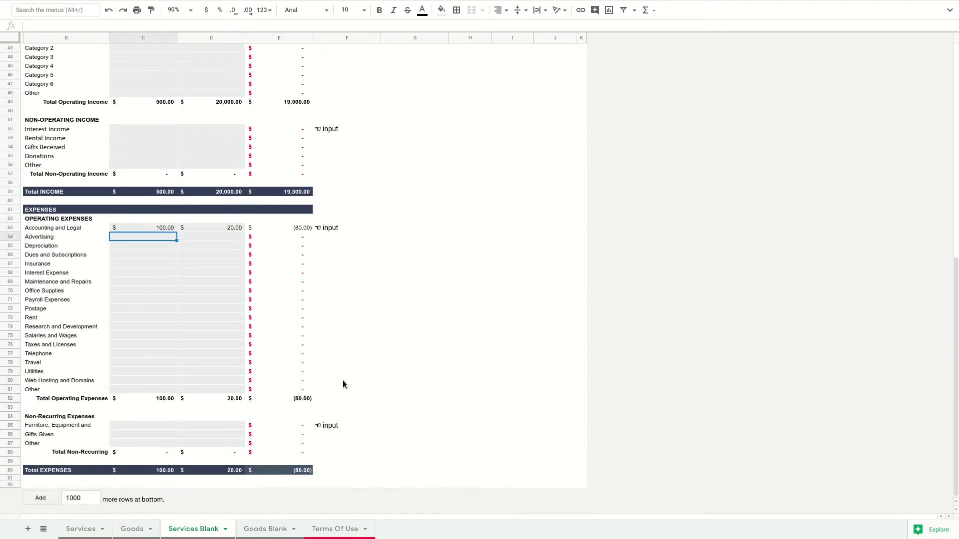
click(157, 424)
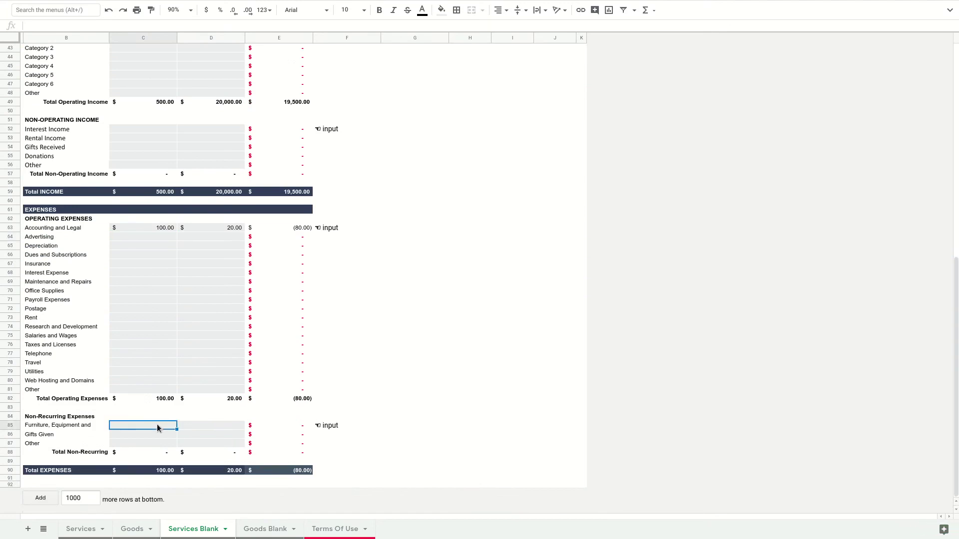
text(20)
key(Tab)
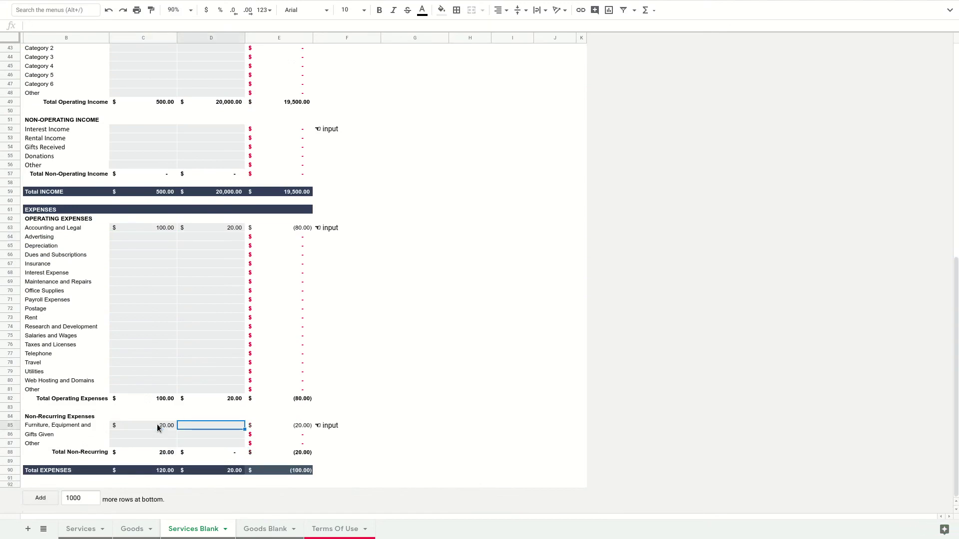
text(250)
key(Return)
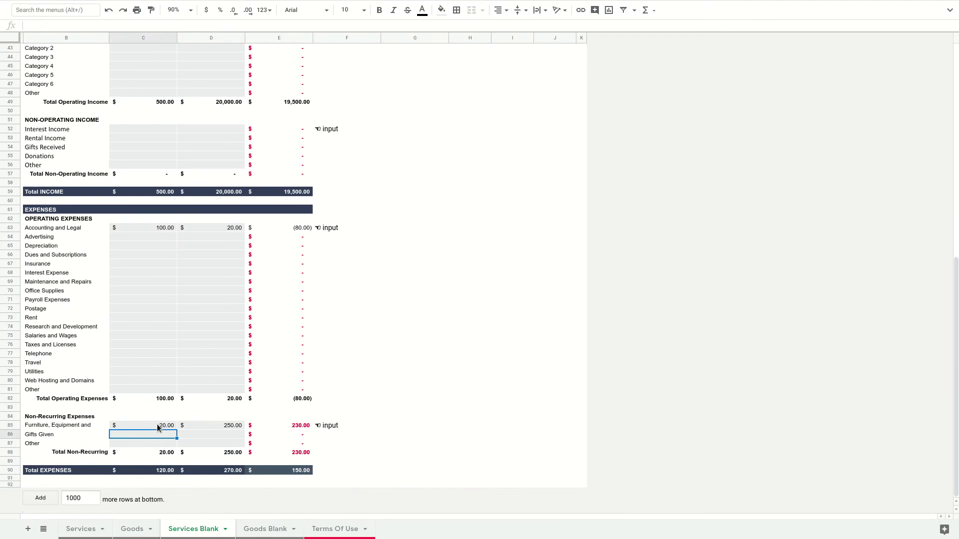
scroll(157, 427, up, 4)
scroll(157, 427, up, 3)
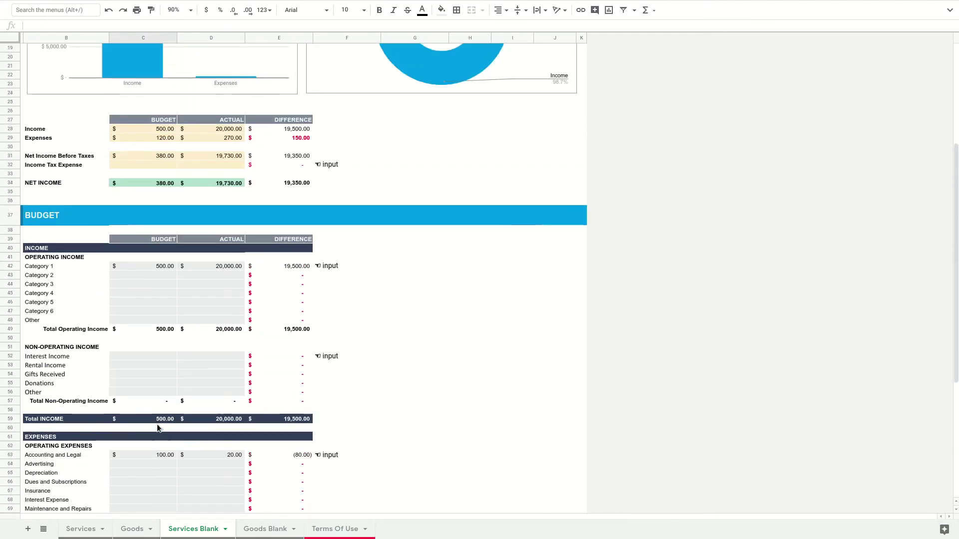
scroll(157, 427, up, 2)
scroll(157, 424, up, 1)
scroll(156, 424, up, 1)
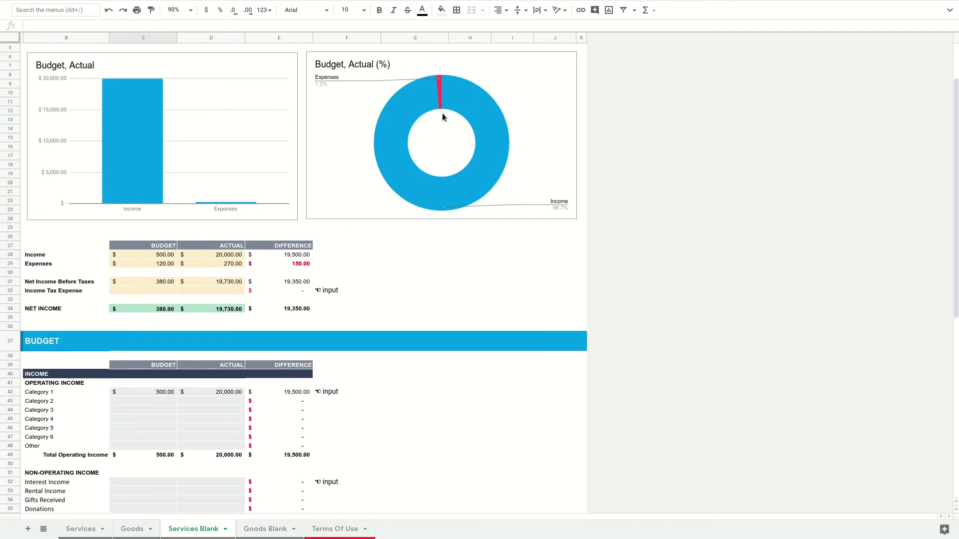
scroll(230, 345, down, 5)
scroll(235, 405, down, 2)
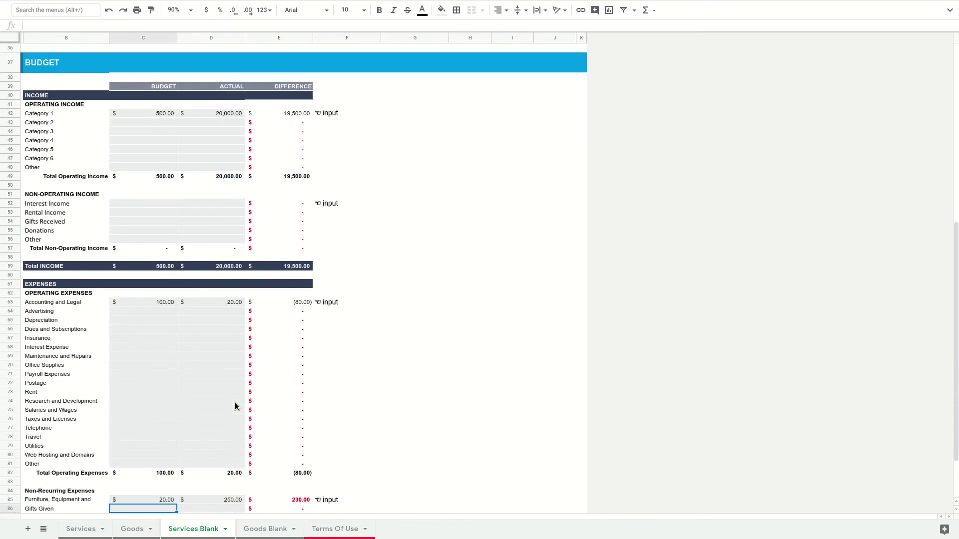
Set the Accounting and Legal actual to 500,000 and review the updated charts and net income
click(220, 304)
text(5)
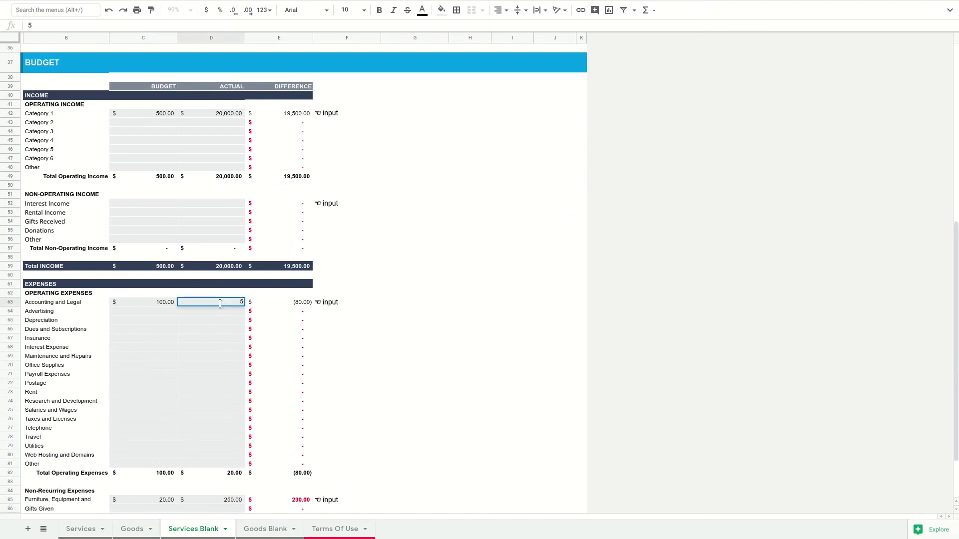
text(00000)
key(Return)
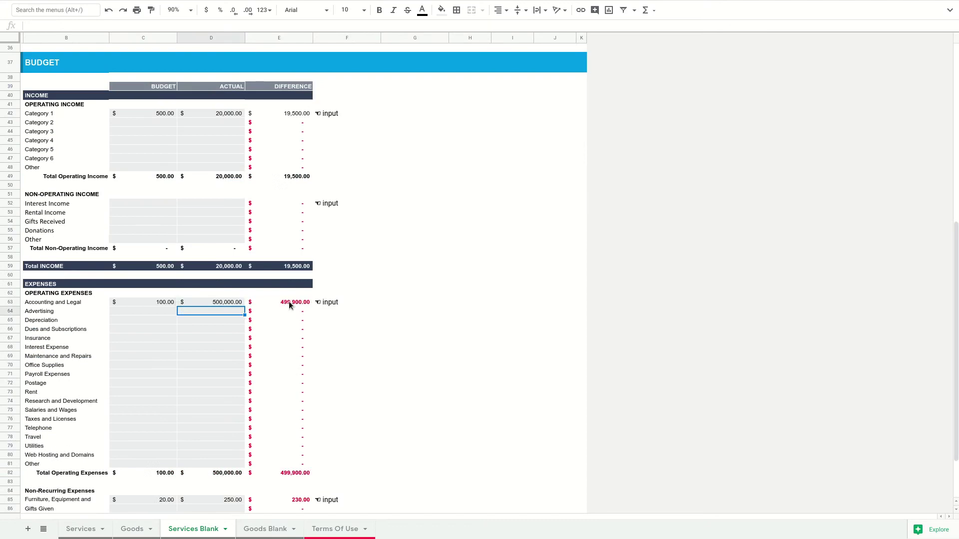
scroll(288, 305, up, 2)
scroll(288, 305, up, 2)
scroll(288, 305, up, 2)
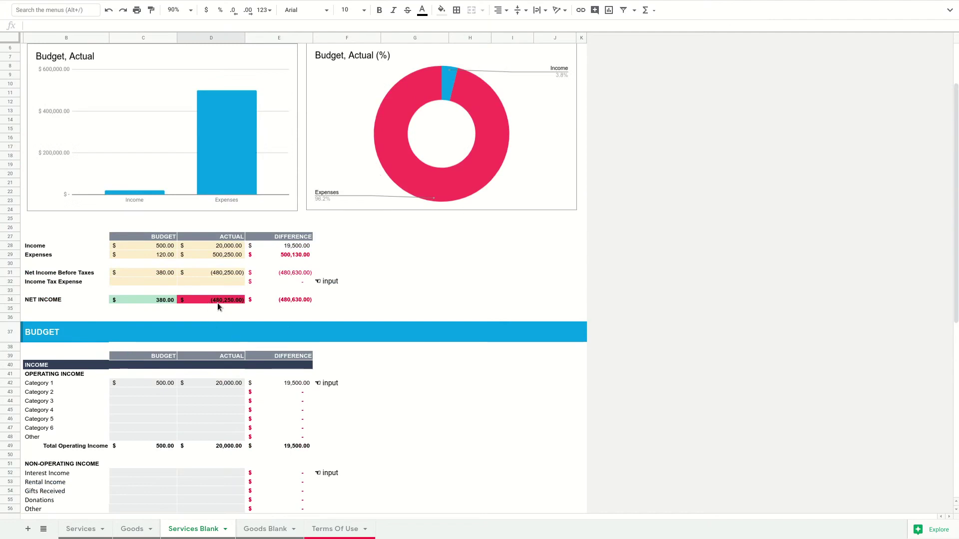
scroll(218, 305, up, 1)
scroll(218, 306, up, 1)
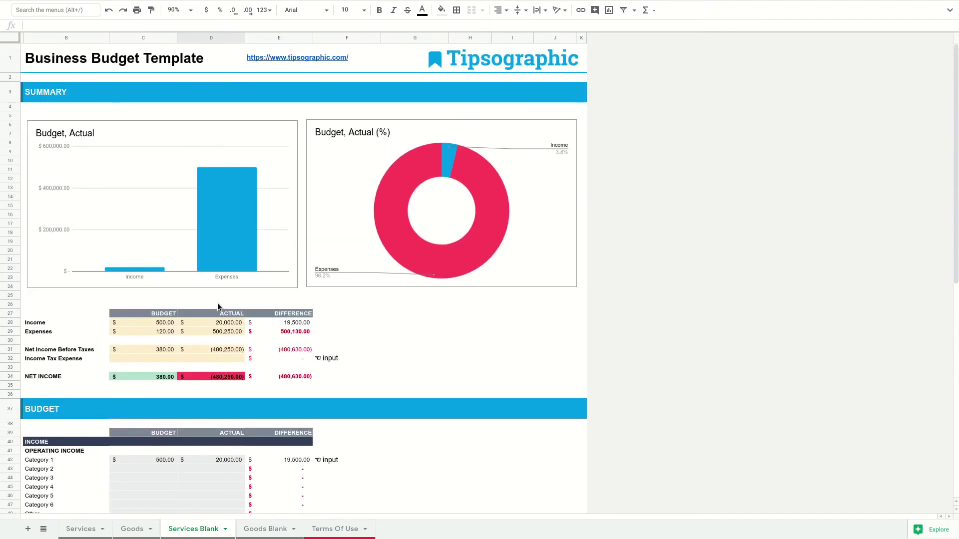